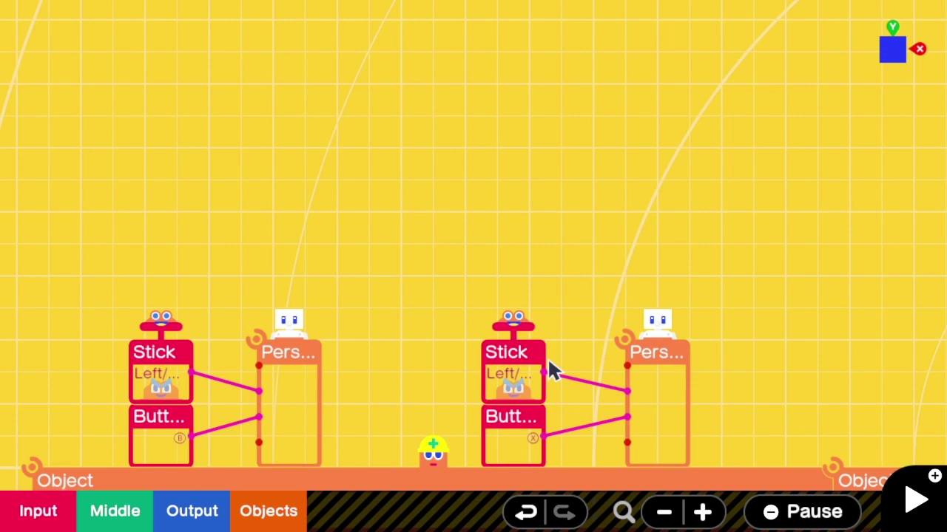
# Step: Test-run the game, moving both players left and right, then return to the editor
pyautogui.press('+')
pyautogui.press('Left')
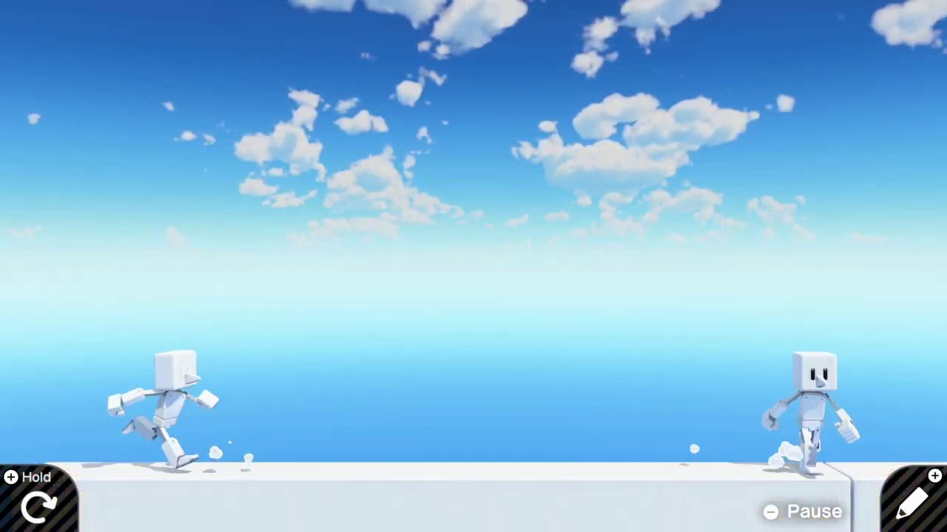
pyautogui.press('Right')
pyautogui.press('+')
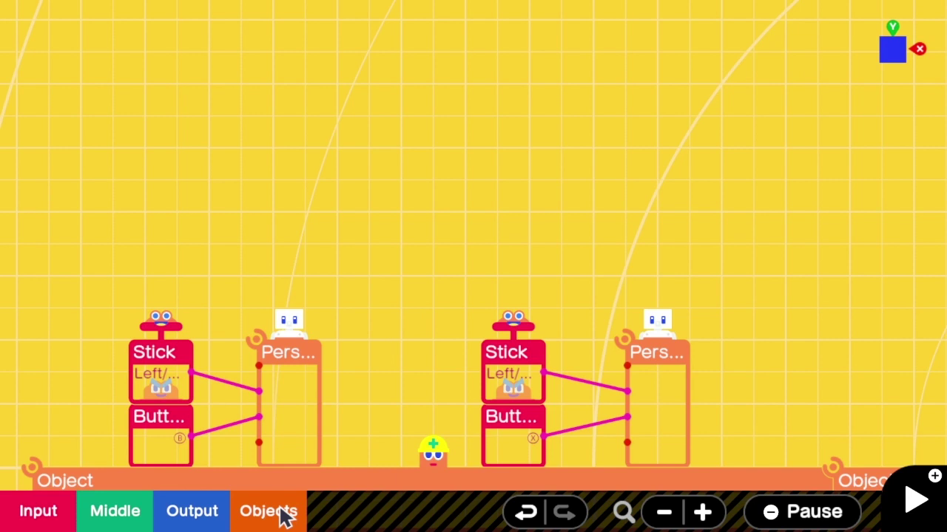
# Step: Place a Camera Position Nodon from Advanced Cameras in the upper right of the canvas
pyautogui.click(305, 517)
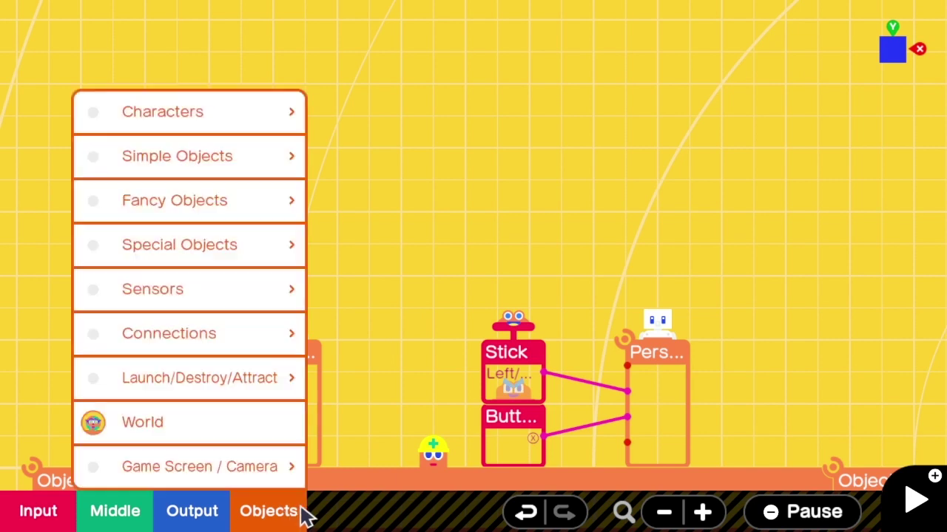
pyautogui.moveTo(199, 466)
pyautogui.click(384, 436)
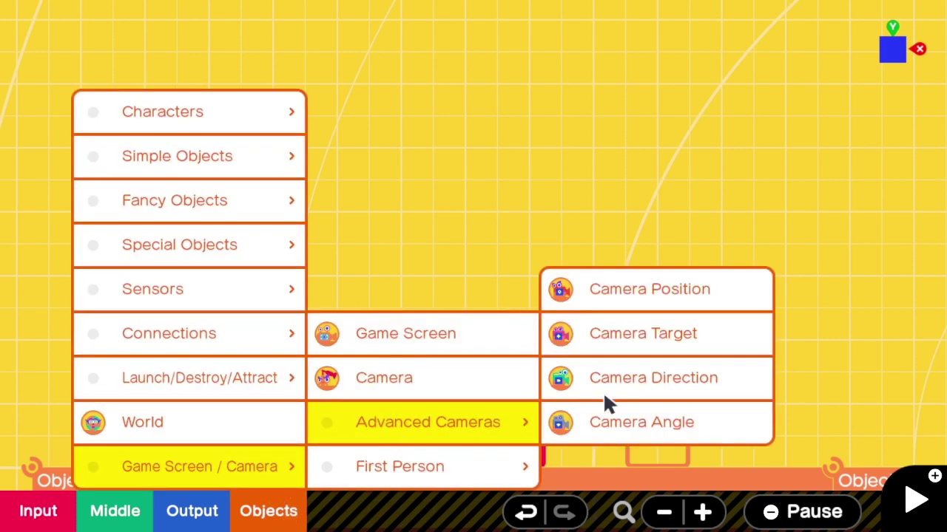
pyautogui.click(674, 288)
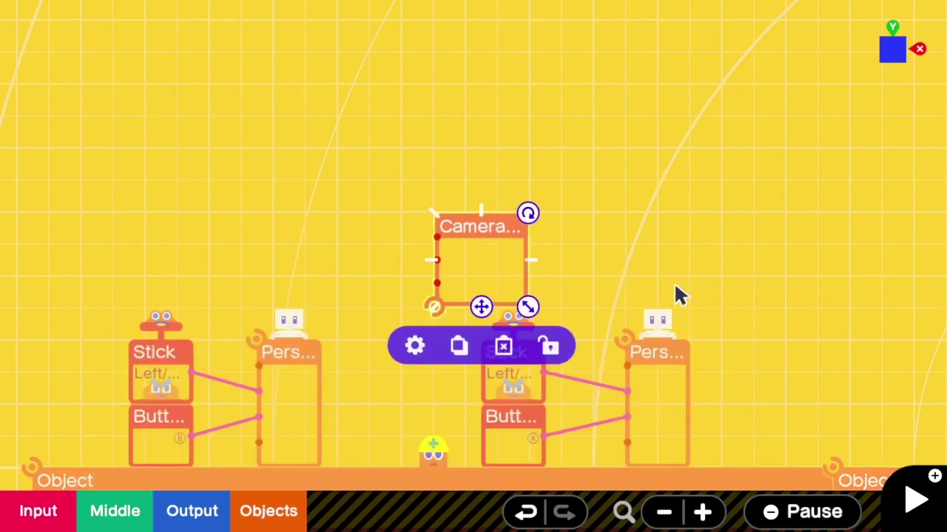
pyautogui.moveTo(481, 274); pyautogui.dragTo(348, 436)
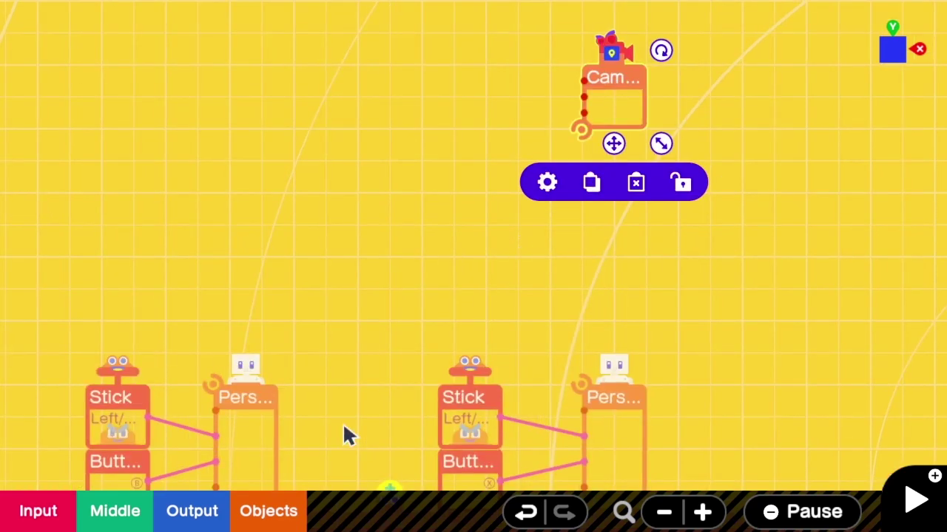
# Step: Add a Camera Target Nodon and position it below the Camera Position Nodon
pyautogui.click(241, 517)
pyautogui.click(305, 466)
pyautogui.click(394, 418)
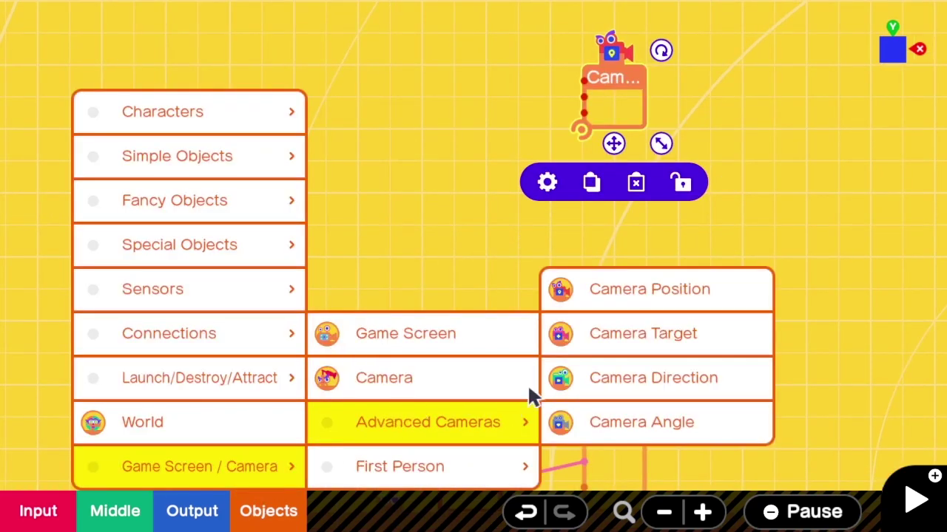
pyautogui.click(608, 325)
pyautogui.moveTo(488, 304); pyautogui.dragTo(601, 277)
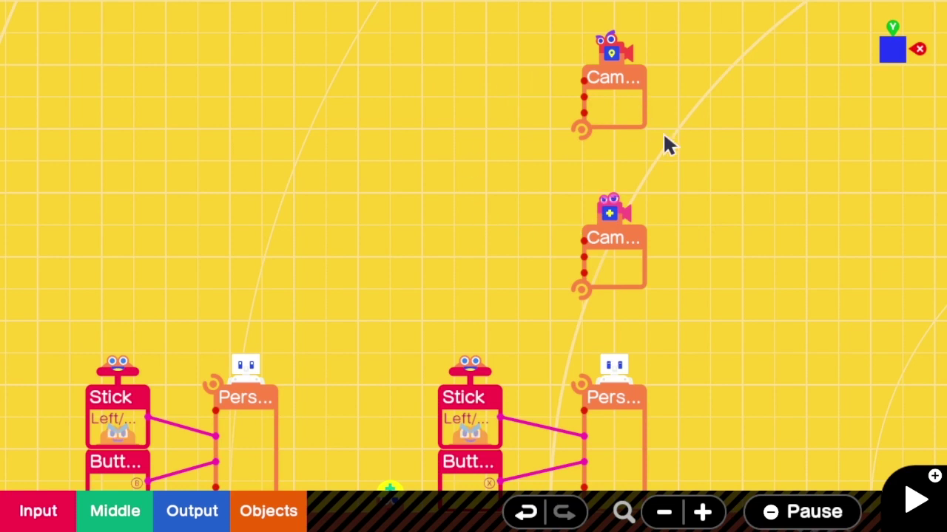
pyautogui.scroll(-2, 644, 228)
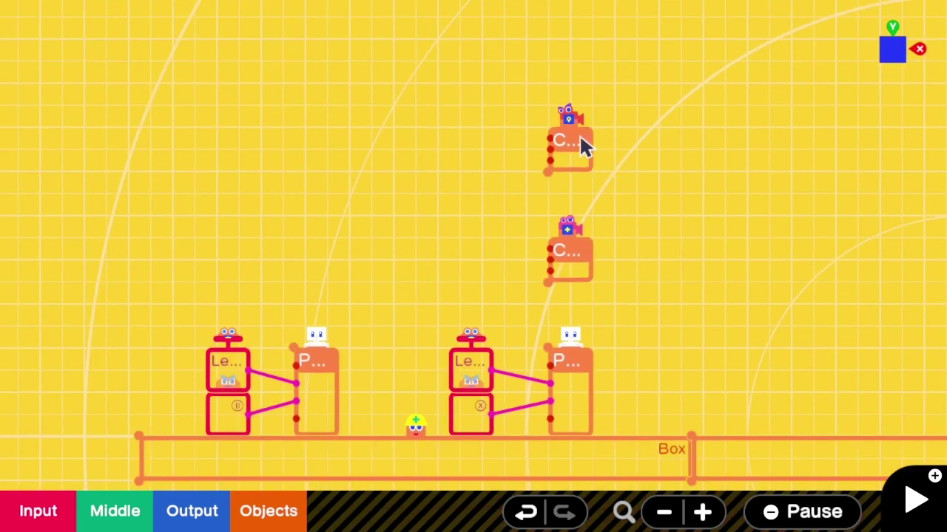
pyautogui.moveTo(580, 145); pyautogui.dragTo(441, 386)
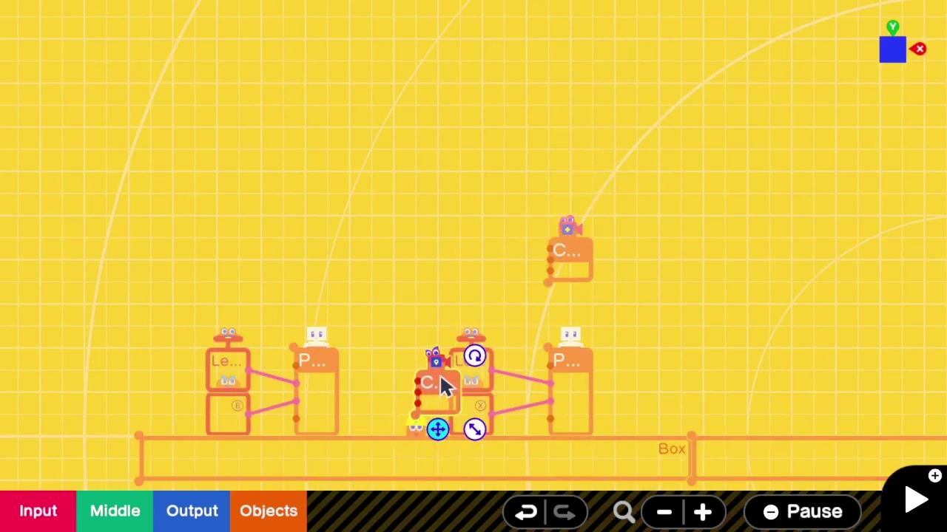
pyautogui.press('+')
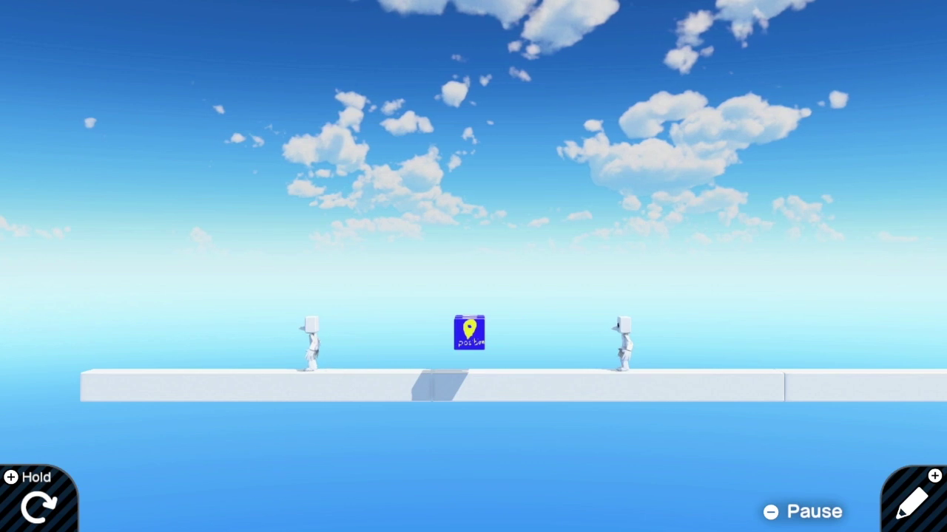
pyautogui.press('+')
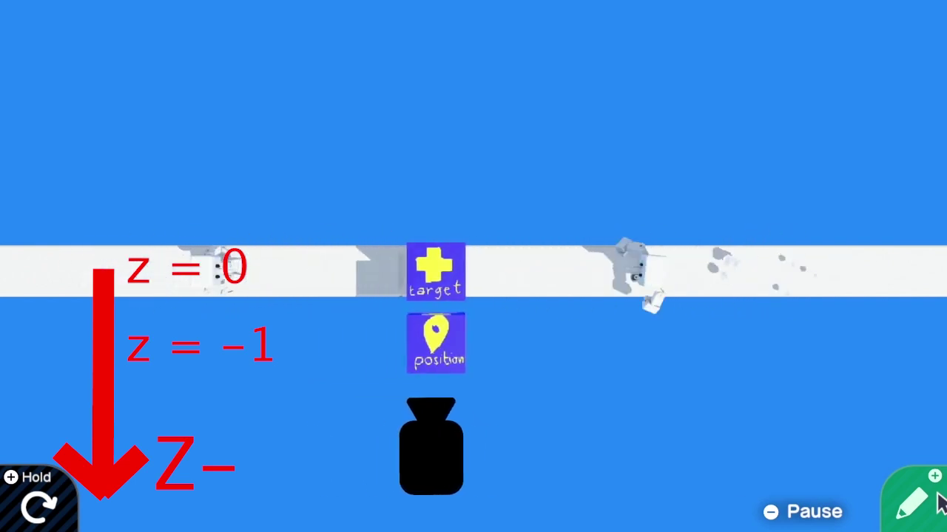
pyautogui.click(937, 503)
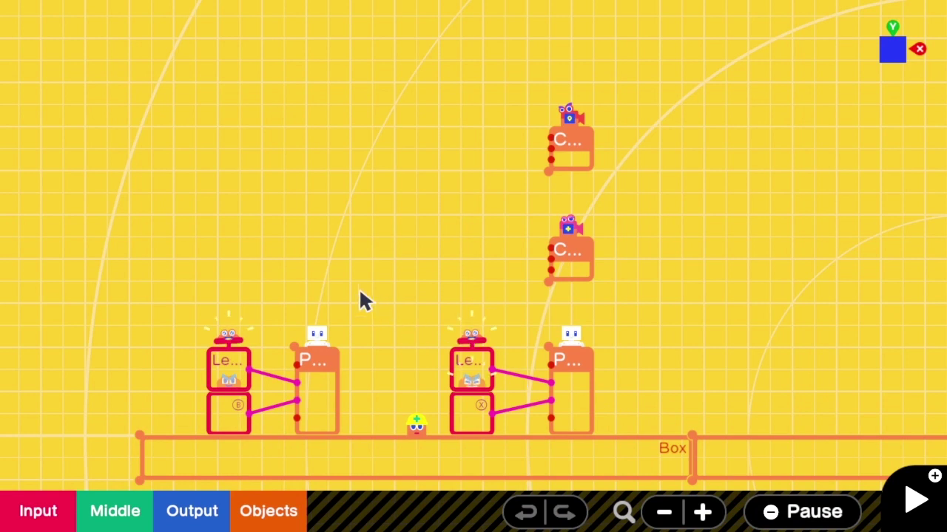
# Step: Place a Location Sensor Nodon above the left player
pyautogui.scroll(2, 366, 302)
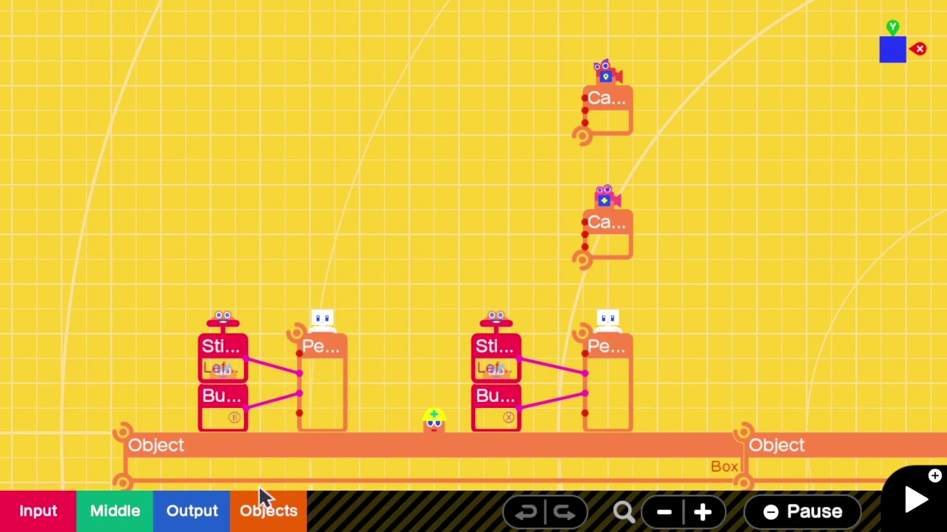
pyautogui.click(249, 509)
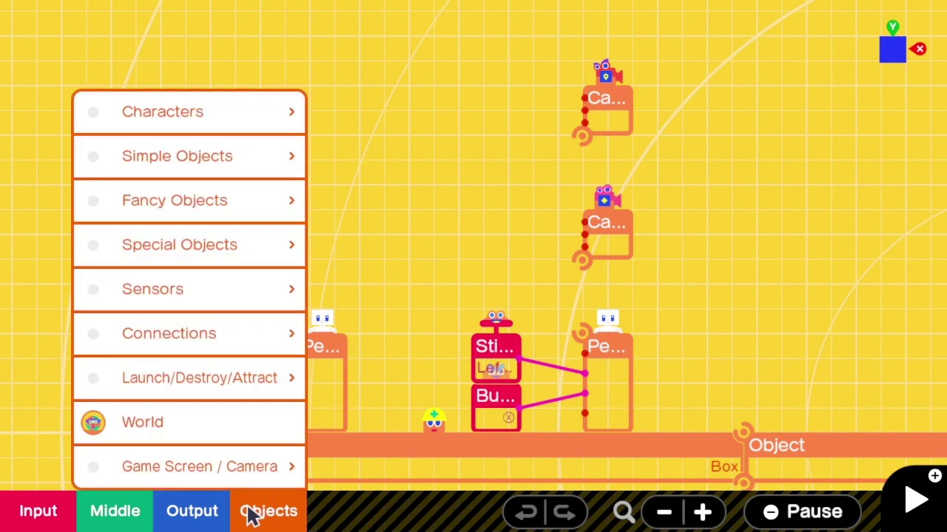
pyautogui.click(239, 290)
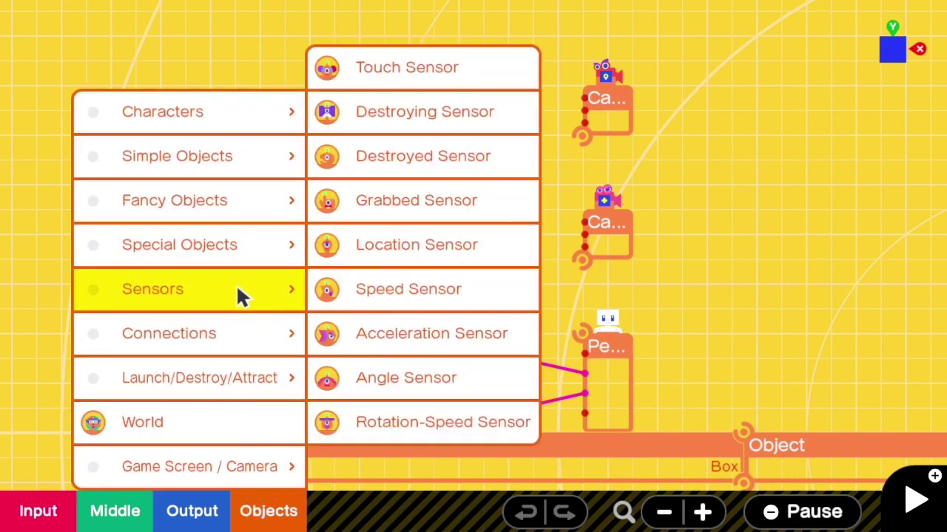
pyautogui.click(429, 246)
pyautogui.moveTo(437, 281)
pyautogui.mouseDown()
pyautogui.moveTo(324, 158)
pyautogui.moveTo(285, 287)
pyautogui.moveTo(290, 326)
pyautogui.mouseUp()
# Step: Duplicate the Location Sensor and stack the two copies one above the other
pyautogui.click(316, 158)
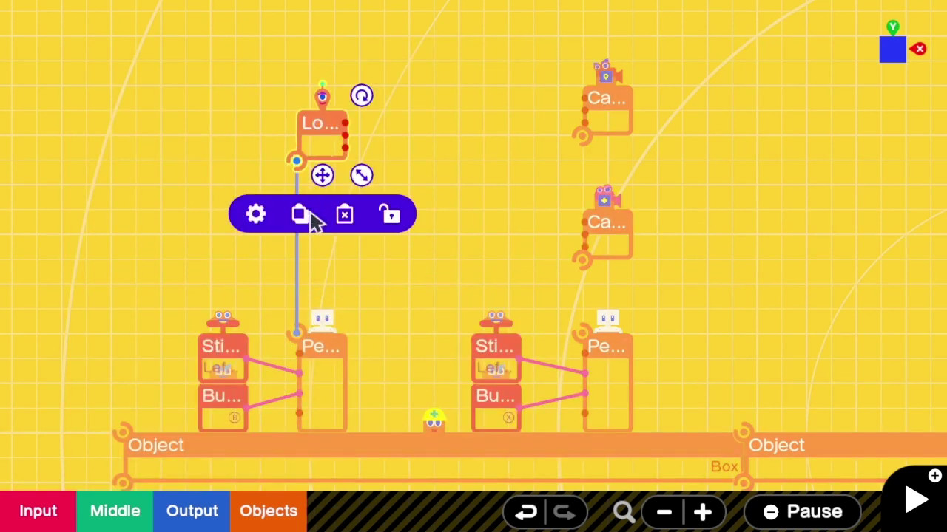
pyautogui.click(325, 235)
pyautogui.moveTo(348, 167)
pyautogui.mouseDown()
pyautogui.moveTo(330, 251)
pyautogui.moveTo(582, 380)
pyautogui.mouseUp()
pyautogui.click(326, 245)
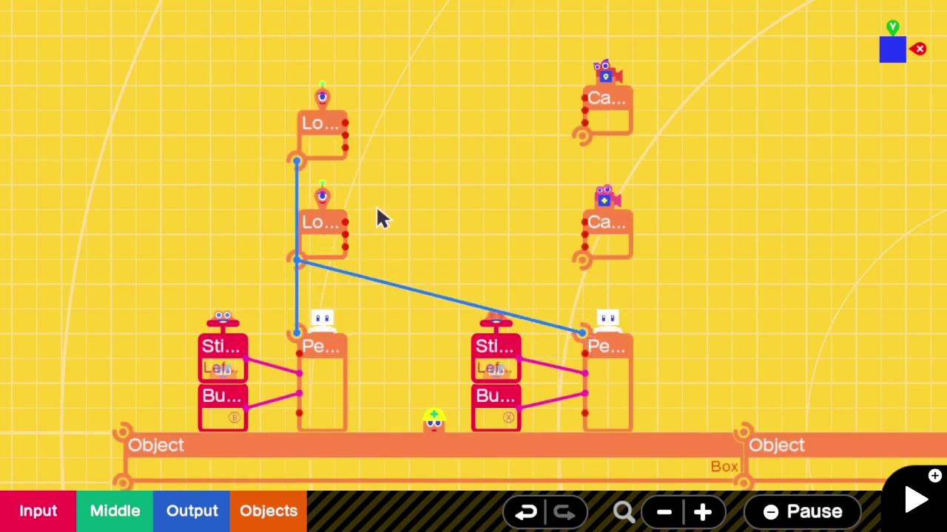
pyautogui.scroll(1, 421, 244)
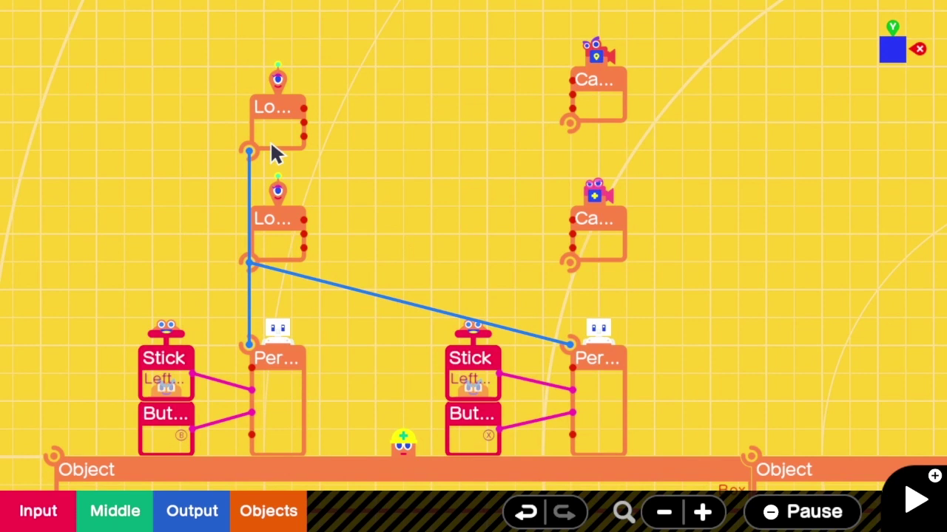
pyautogui.moveTo(273, 129)
pyautogui.mouseDown()
pyautogui.moveTo(264, 156)
pyautogui.moveTo(265, 142)
pyautogui.mouseUp()
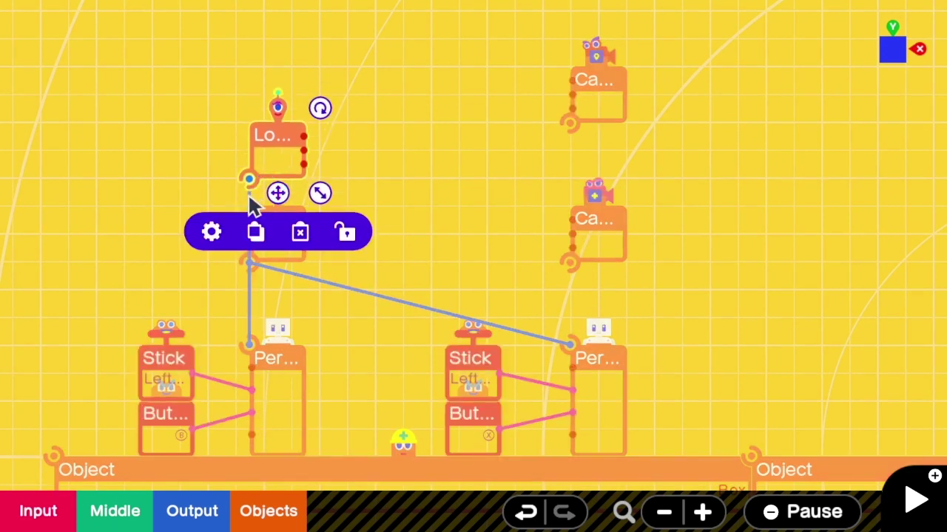
pyautogui.click(530, 456)
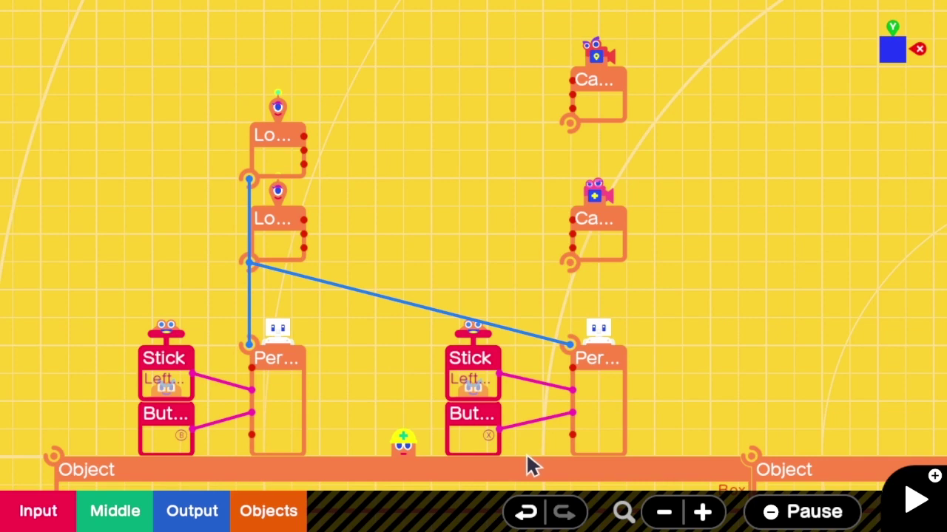
pyautogui.scroll(3, 343, 240)
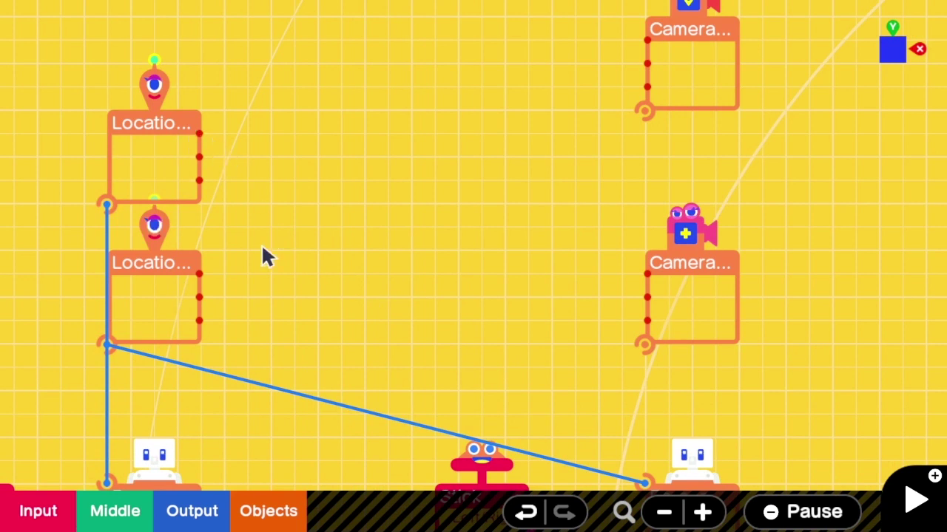
# Step: Add a Map Nodon with input range 0.00–2.00 and output range 0.00–1.00
pyautogui.click(118, 514)
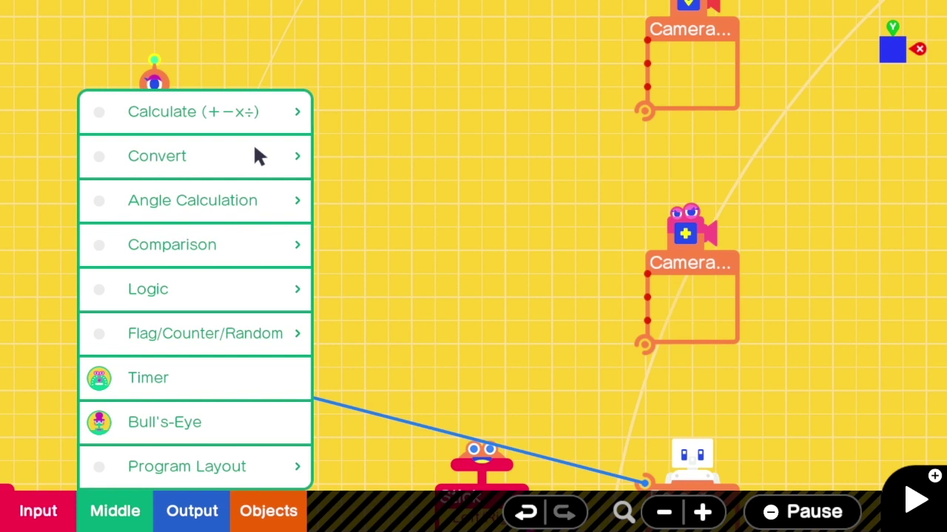
pyautogui.click(242, 158)
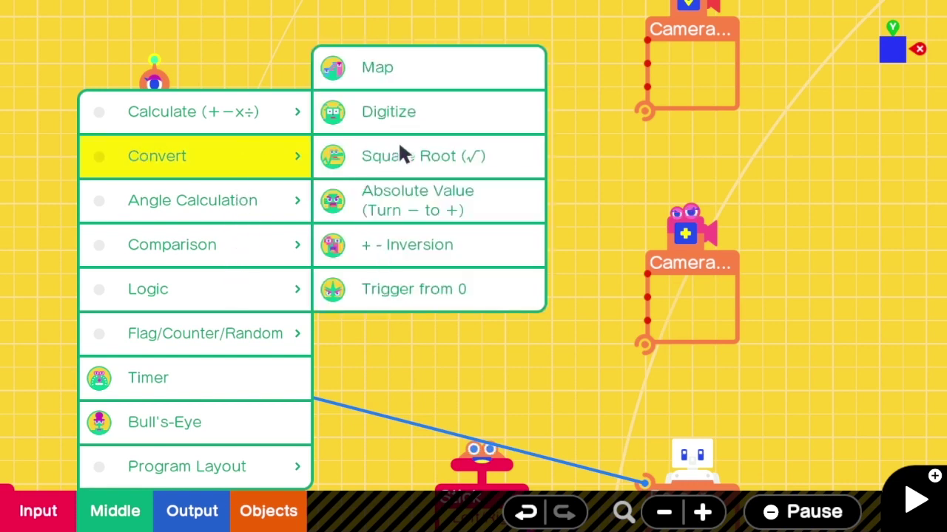
pyautogui.click(429, 71)
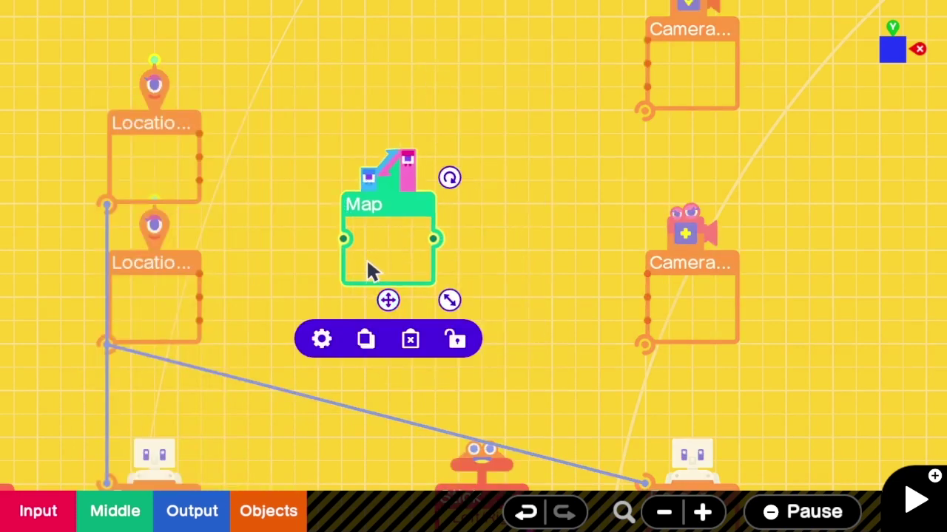
pyautogui.click(325, 340)
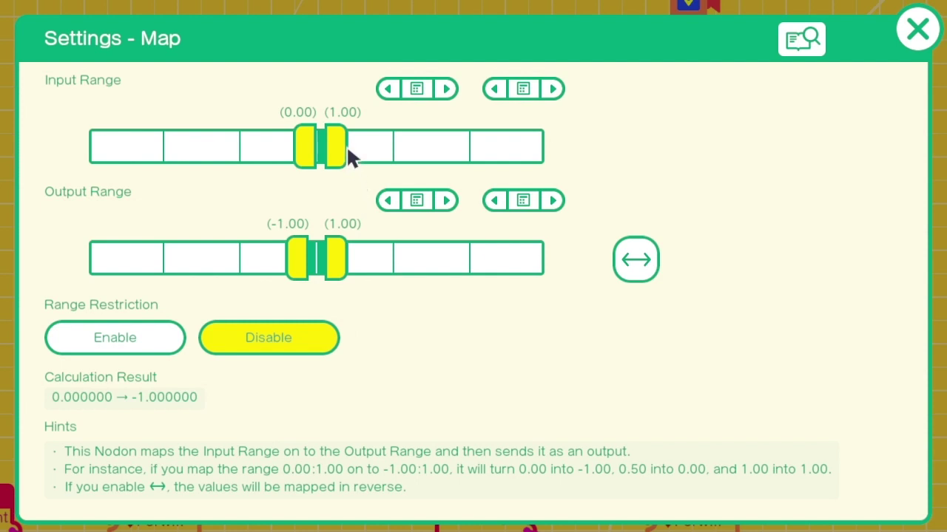
pyautogui.moveTo(340, 149); pyautogui.dragTo(350, 149)
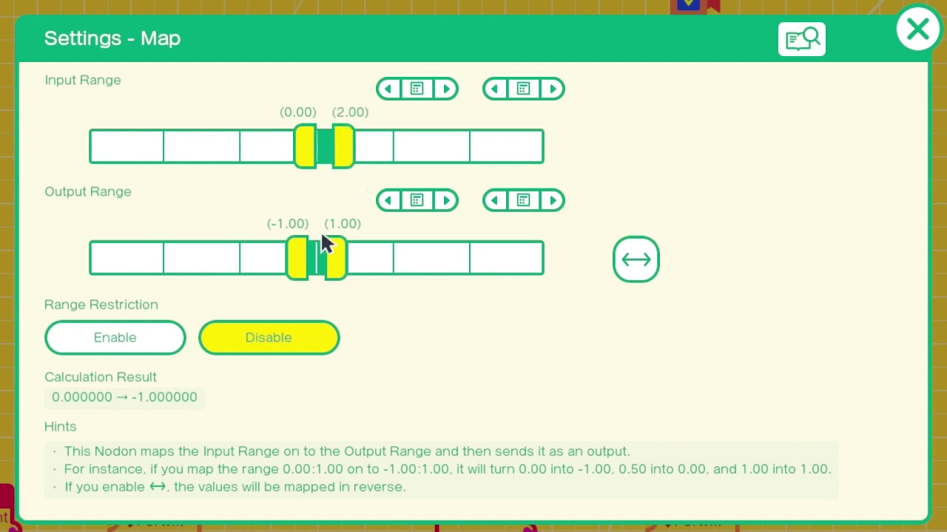
pyautogui.moveTo(308, 268); pyautogui.dragTo(316, 267)
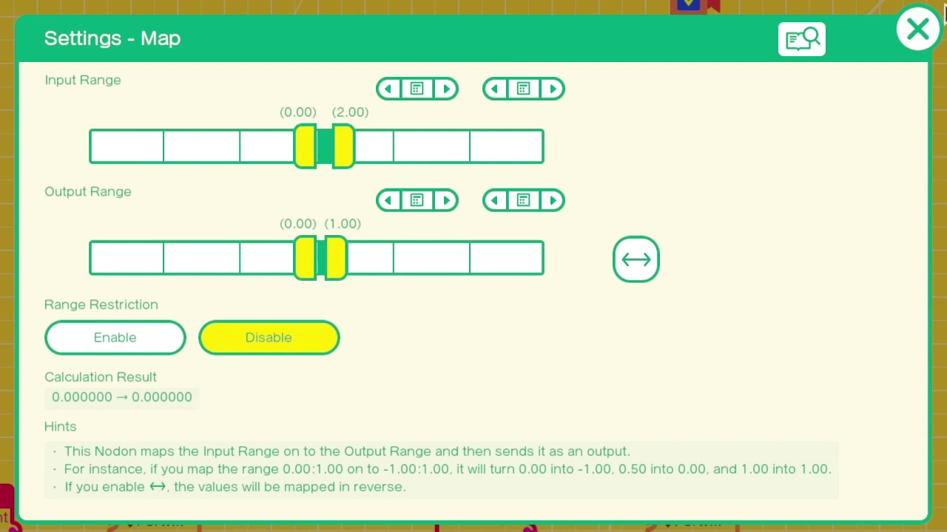
pyautogui.click(925, 31)
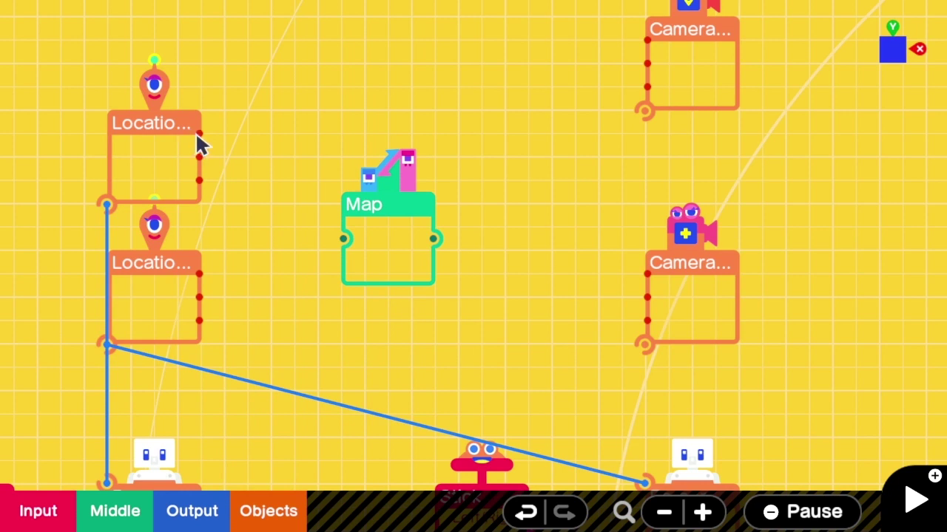
# Step: Wire both Location outputs into the Map, and the Map output into both Camera Nodon
pyautogui.moveTo(197, 133); pyautogui.dragTo(343, 238)
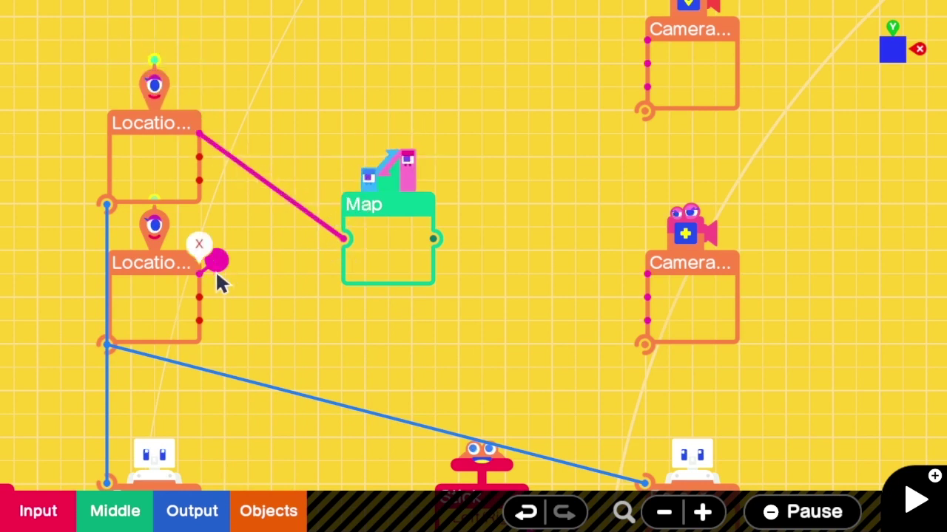
pyautogui.moveTo(217, 275); pyautogui.dragTo(330, 255)
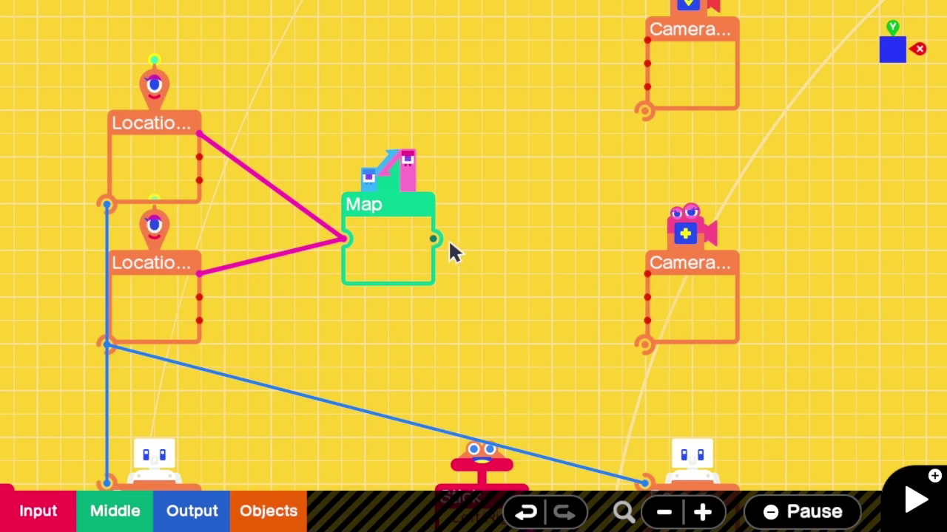
pyautogui.moveTo(433, 240); pyautogui.dragTo(491, 245)
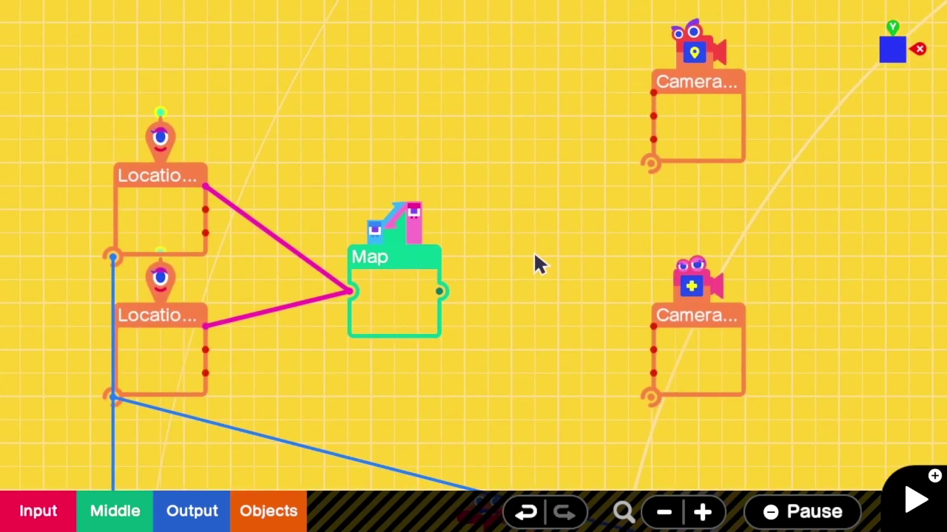
pyautogui.moveTo(438, 298)
pyautogui.mouseDown()
pyautogui.moveTo(638, 95)
pyautogui.moveTo(653, 93)
pyautogui.mouseUp()
pyautogui.moveTo(438, 298)
pyautogui.mouseDown()
pyautogui.moveTo(636, 359)
pyautogui.moveTo(652, 344)
pyautogui.mouseUp()
# Step: Duplicate the Map, wire both Locations into it and its output to both Cameras' Y inputs, then test-run
pyautogui.click(405, 327)
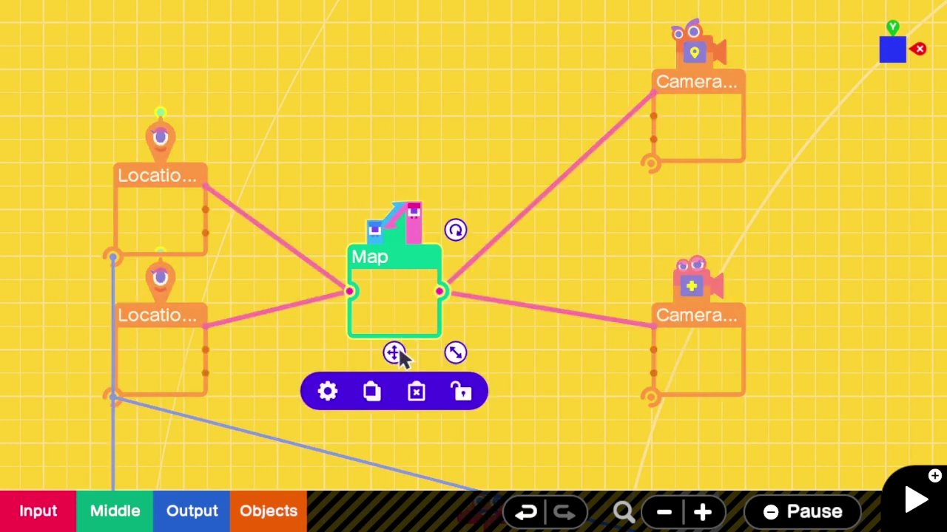
pyautogui.click(389, 397)
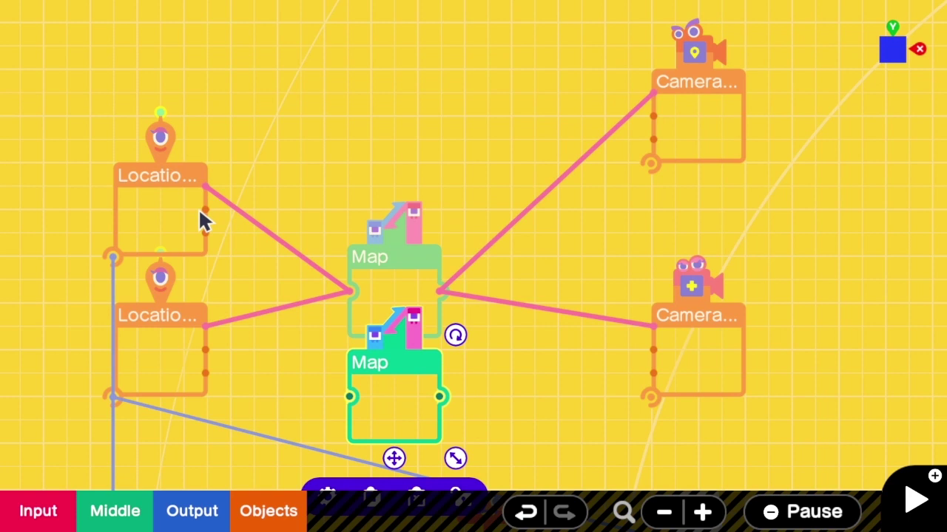
pyautogui.moveTo(206, 211); pyautogui.dragTo(349, 397)
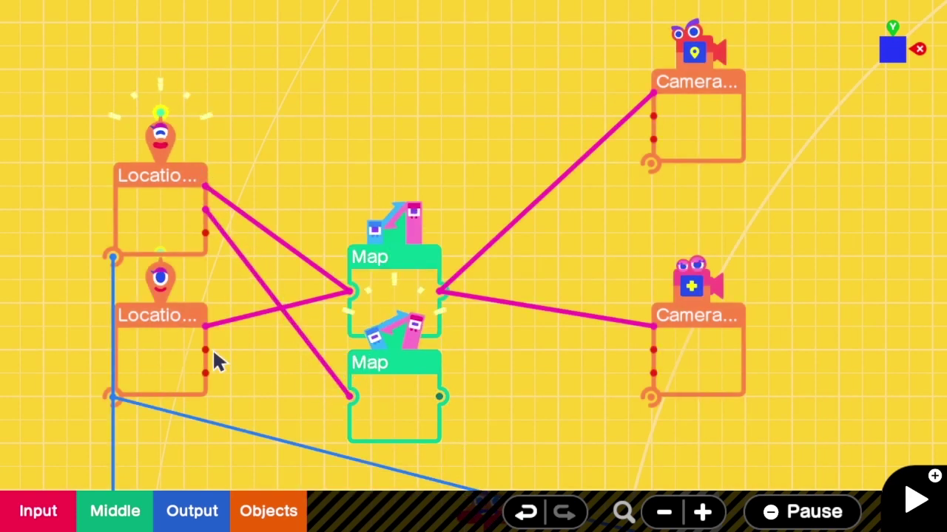
pyautogui.moveTo(205, 349)
pyautogui.mouseDown()
pyautogui.moveTo(222, 366)
pyautogui.moveTo(347, 397)
pyautogui.mouseUp()
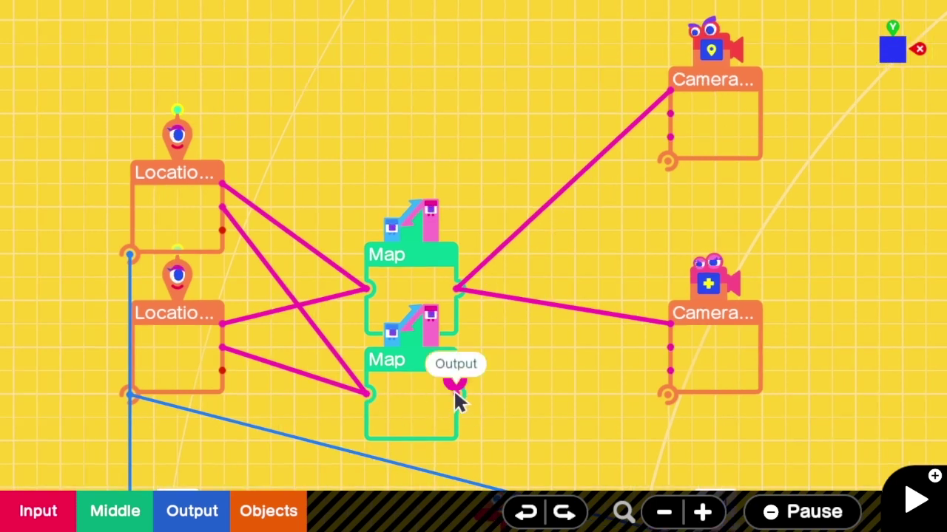
pyautogui.moveTo(455, 394); pyautogui.dragTo(682, 123)
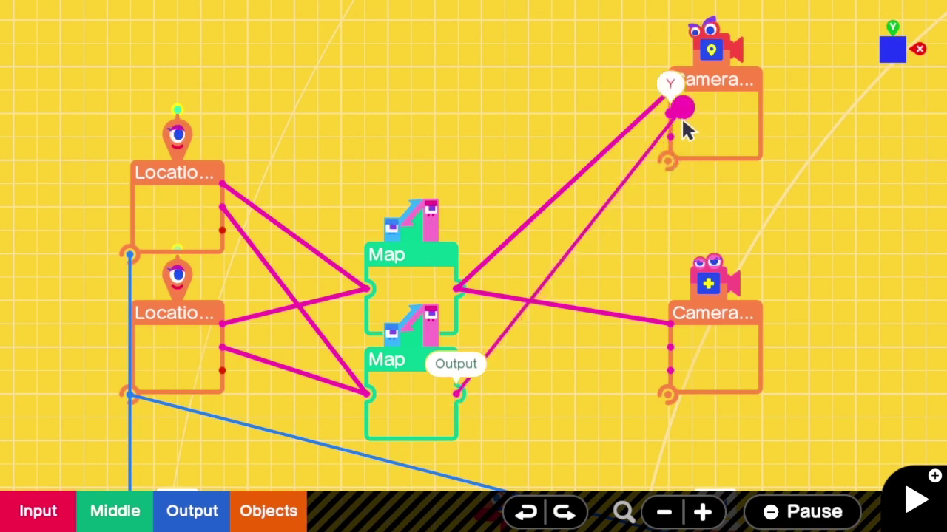
pyautogui.moveTo(465, 389); pyautogui.dragTo(606, 389, button='middle')
pyautogui.moveTo(603, 376)
pyautogui.mouseDown()
pyautogui.moveTo(784, 359)
pyautogui.moveTo(814, 299)
pyautogui.mouseUp()
pyautogui.moveTo(747, 382); pyautogui.dragTo(670, 400, button='middle')
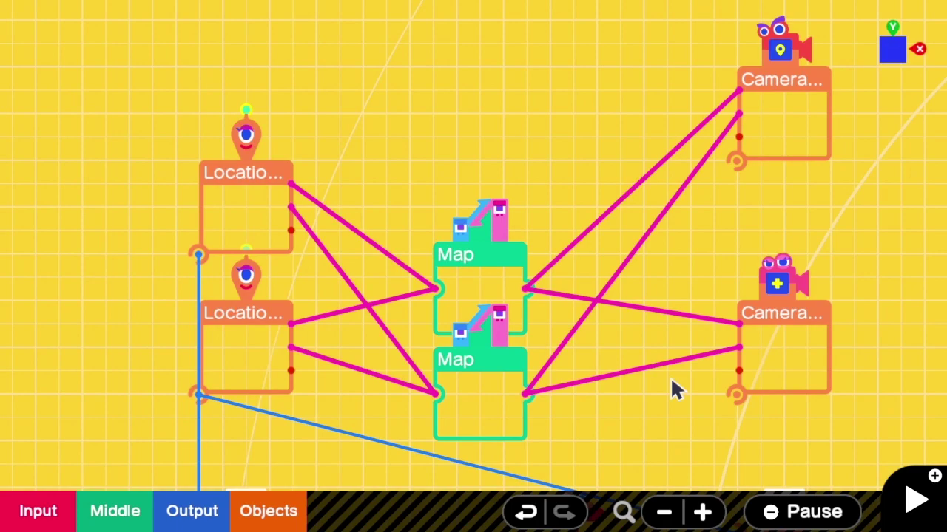
pyautogui.press('+')
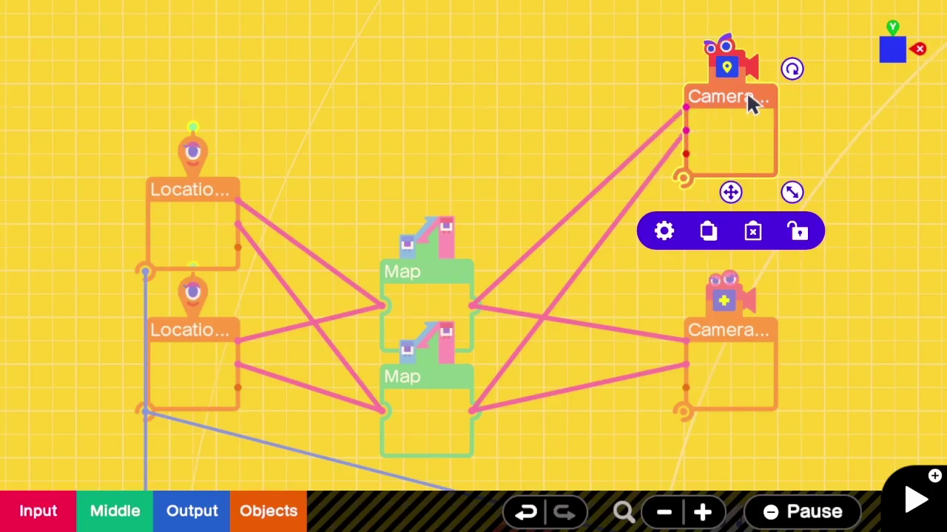
# Step: Enter Camera Position offset distances of X 7.20 m and Y −5.20 m on the keypad
pyautogui.click(664, 233)
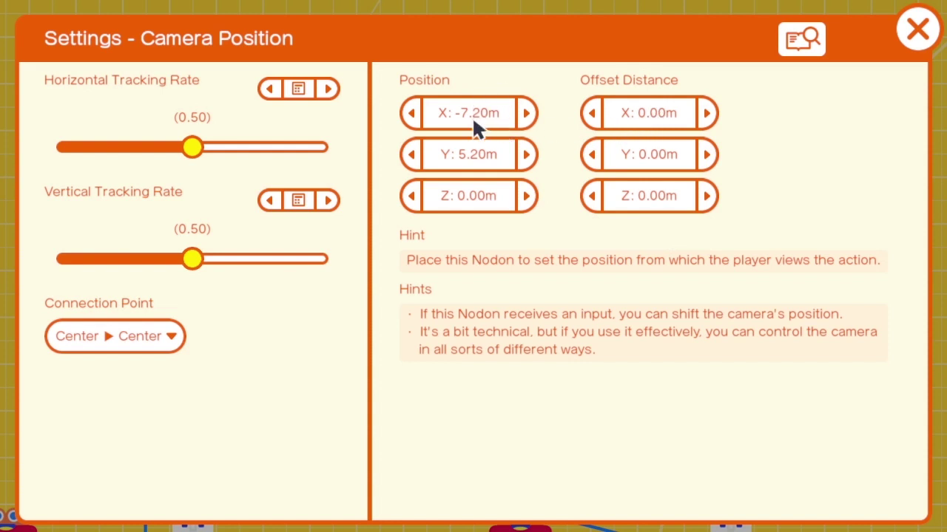
pyautogui.click(647, 118)
pyautogui.click(359, 235)
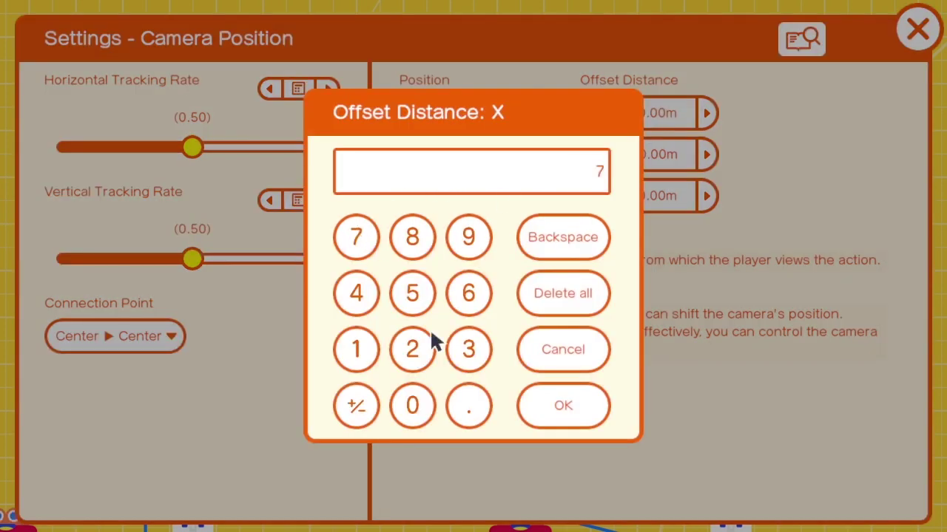
pyautogui.click(458, 411)
pyautogui.click(419, 351)
pyautogui.click(561, 397)
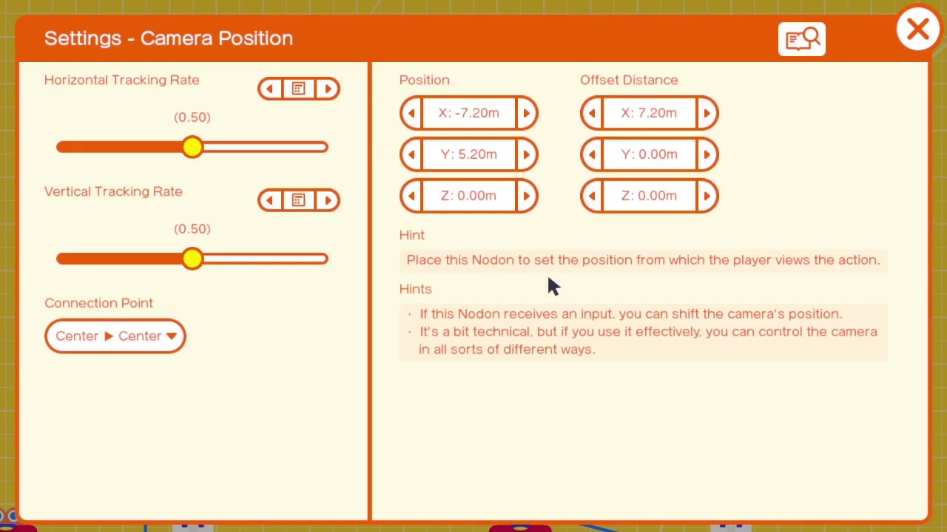
pyautogui.click(637, 161)
pyautogui.click(429, 294)
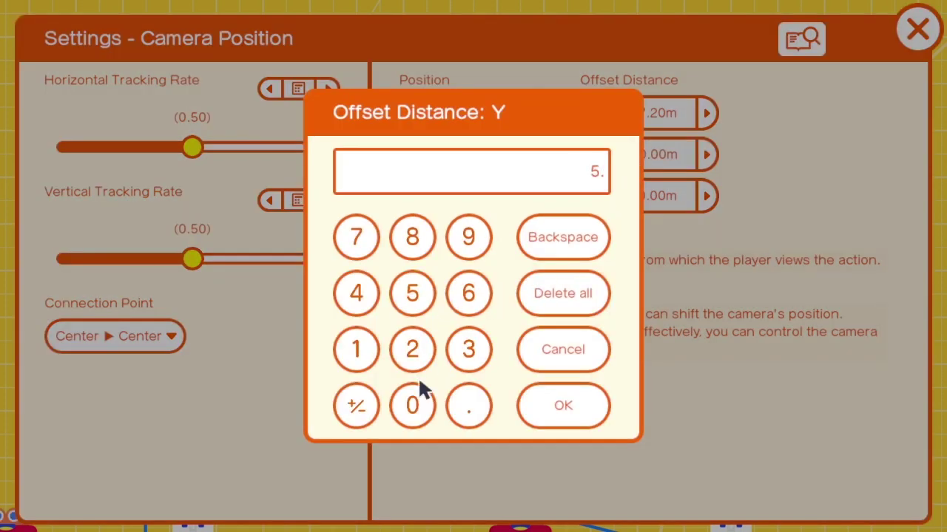
pyautogui.click(426, 336)
pyautogui.click(355, 405)
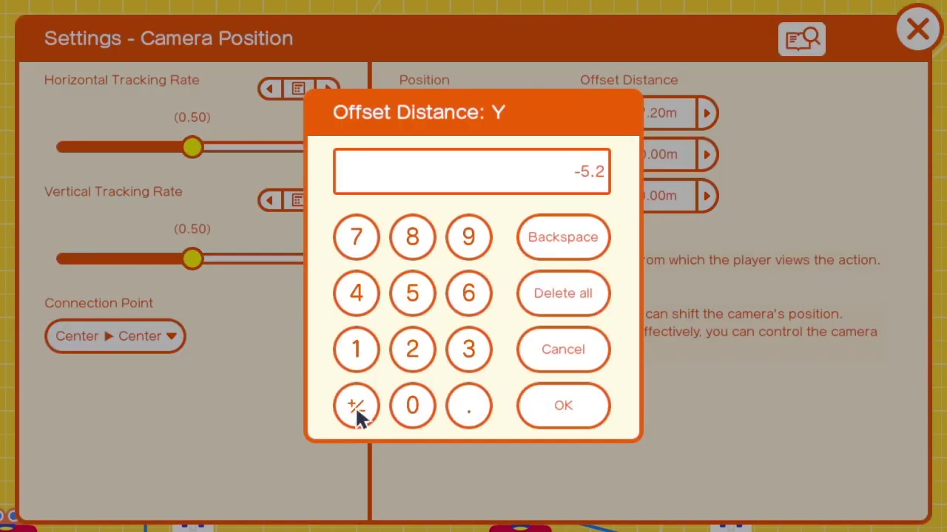
pyautogui.click(527, 407)
# Step: Close the Camera Position settings and set Camera Target offsets to X 7.20 m, Y −3.20 m
pyautogui.click(905, 35)
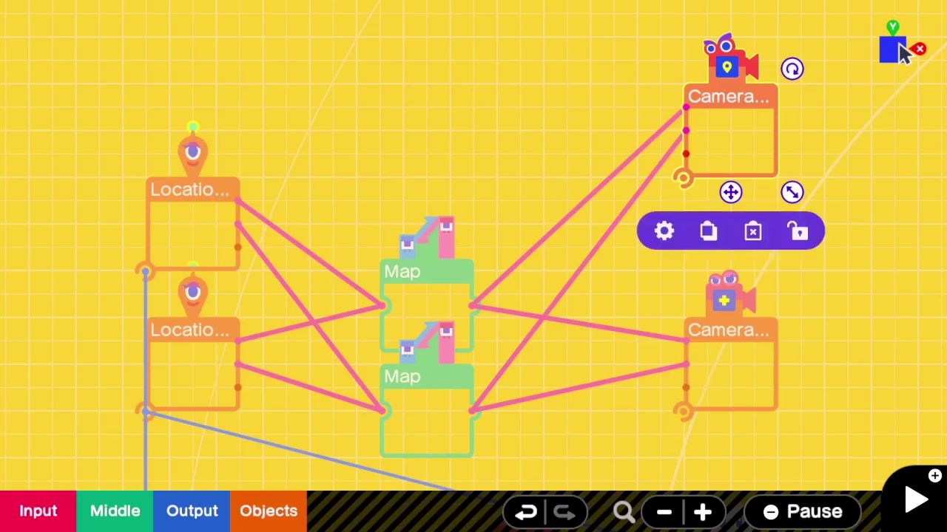
pyautogui.click(750, 384)
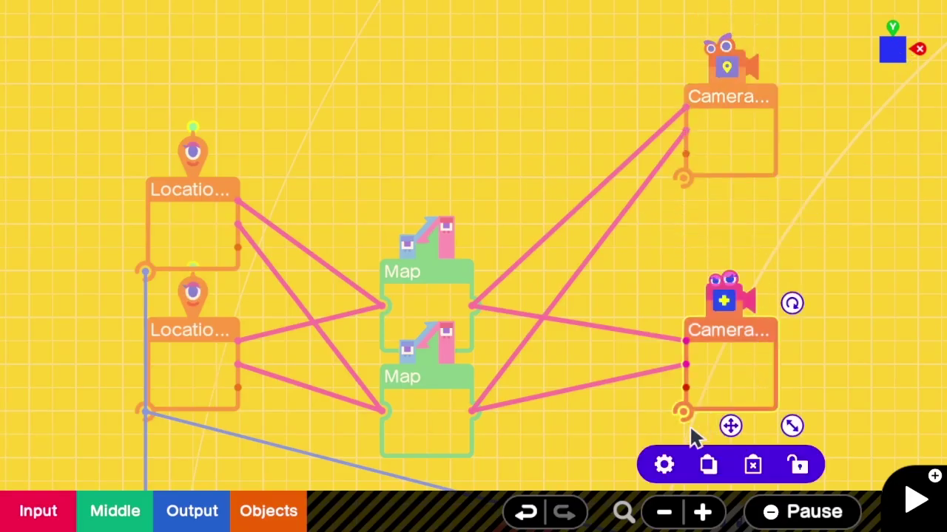
pyautogui.click(664, 463)
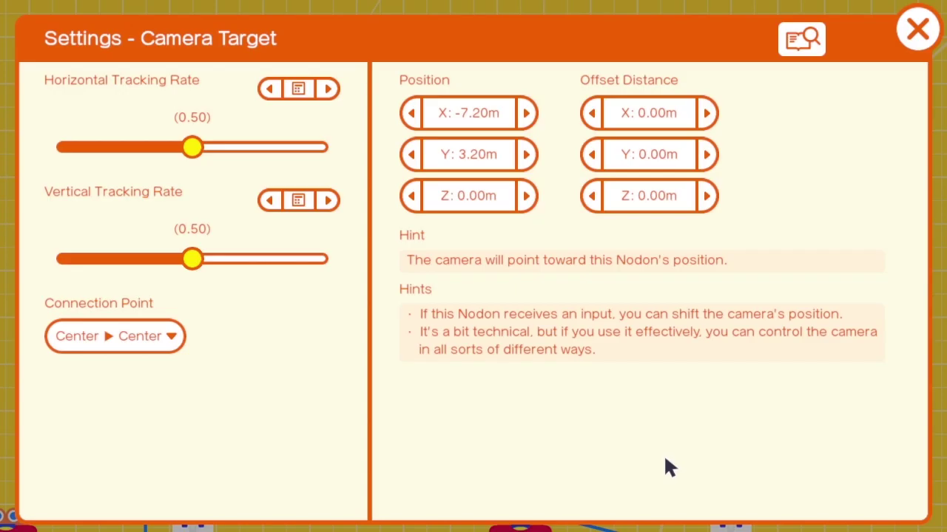
pyautogui.click(648, 114)
pyautogui.write('7')
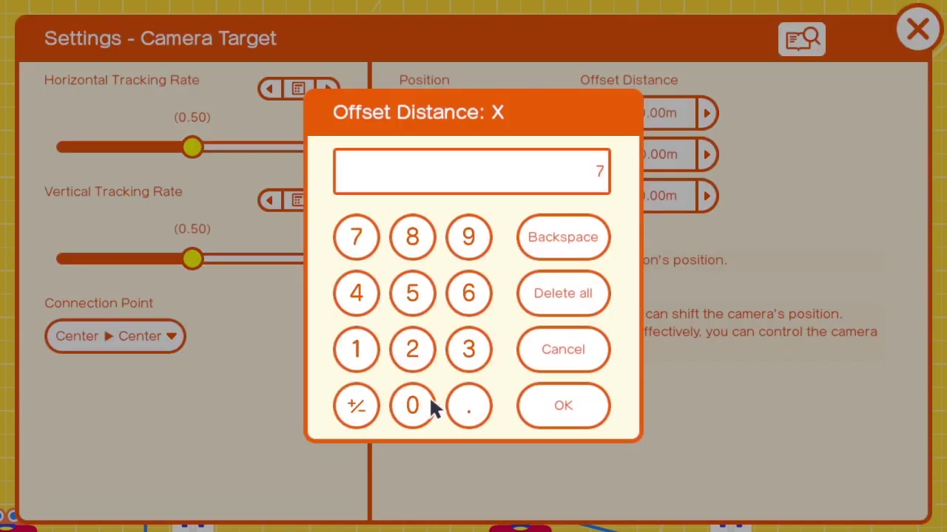
pyautogui.click(452, 404)
pyautogui.click(564, 408)
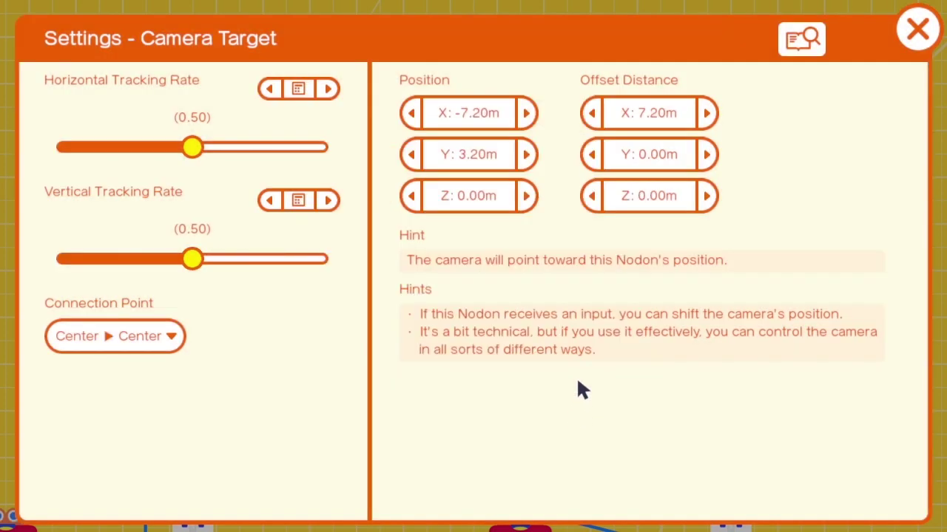
pyautogui.click(658, 161)
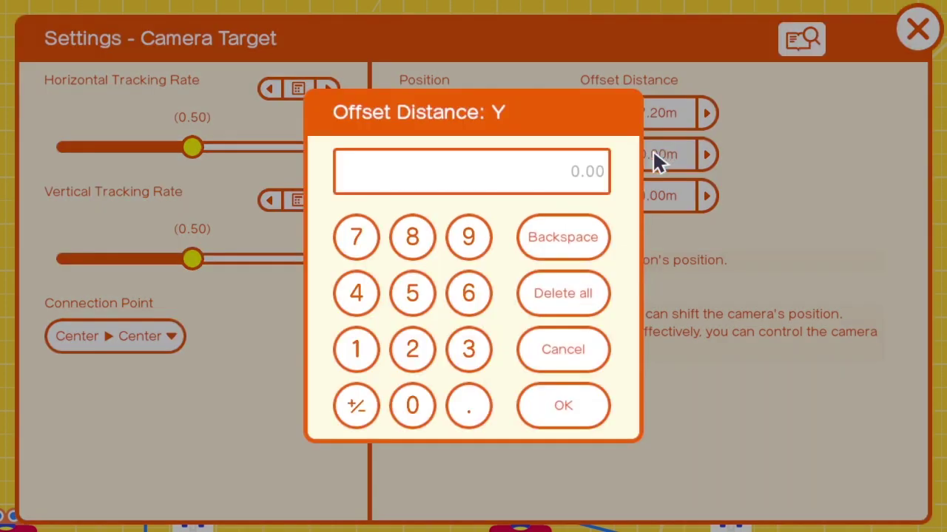
pyautogui.write('3')
pyautogui.click(468, 399)
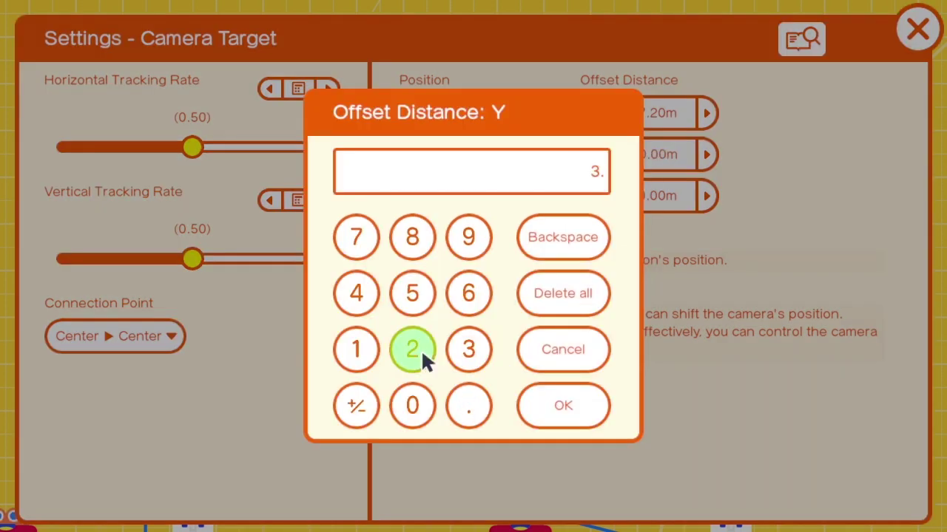
pyautogui.click(548, 397)
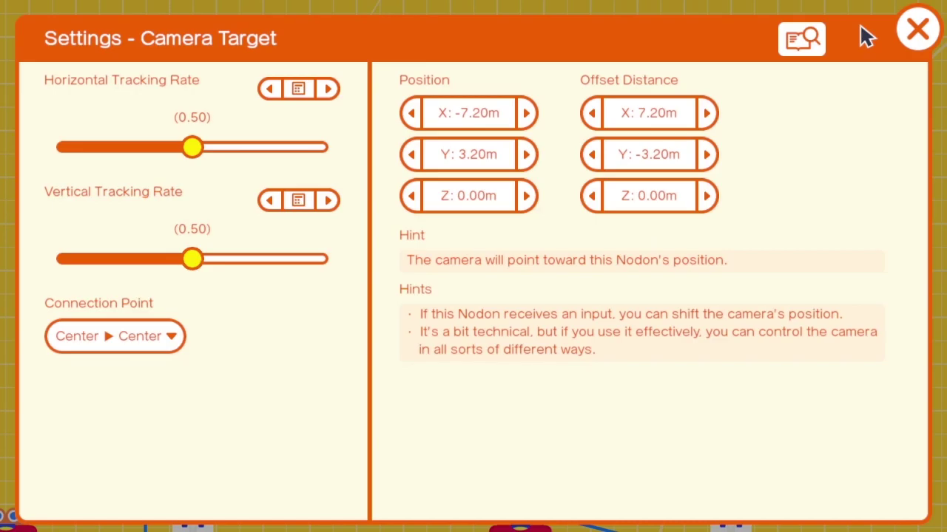
pyautogui.click(917, 30)
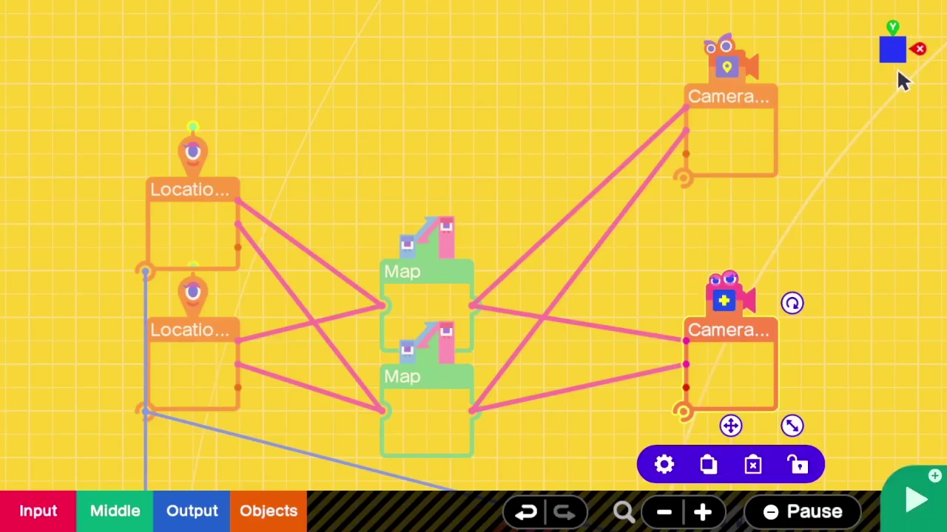
pyautogui.click(915, 500)
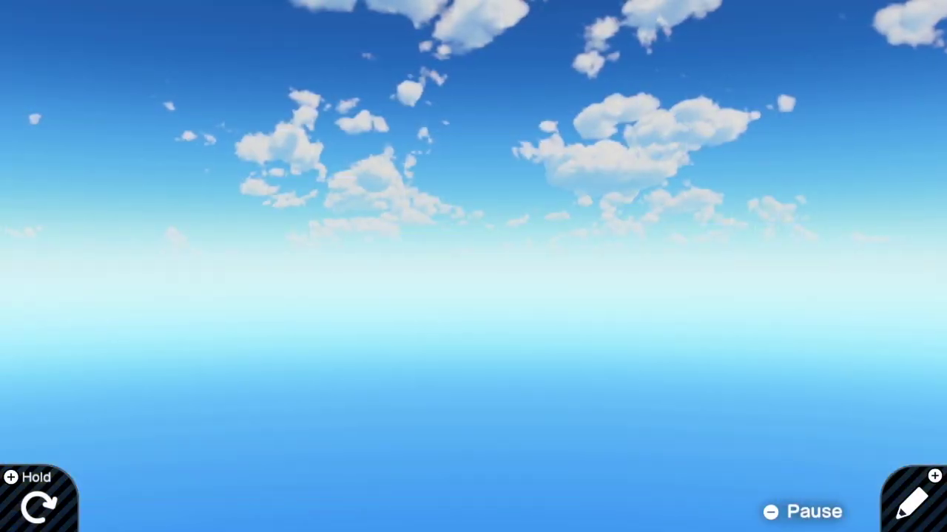
pyautogui.click(916, 500)
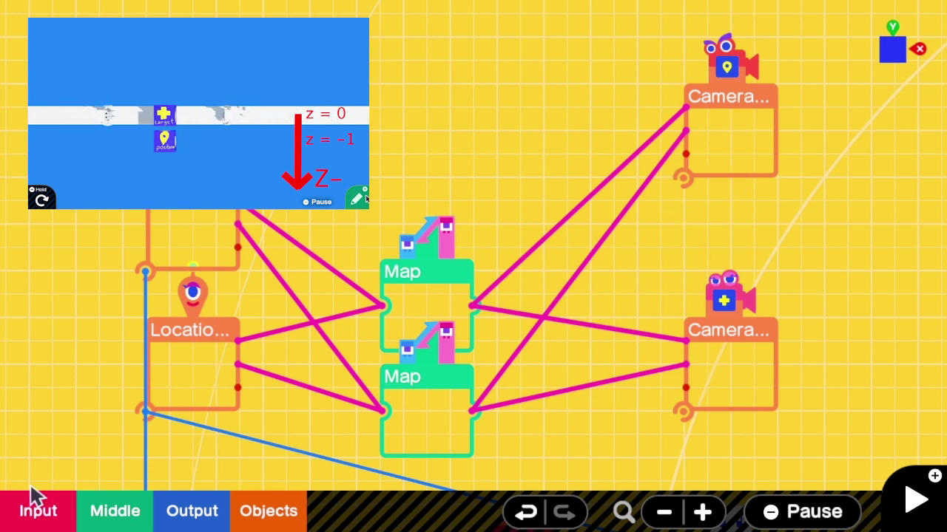
pyautogui.press('Escape')
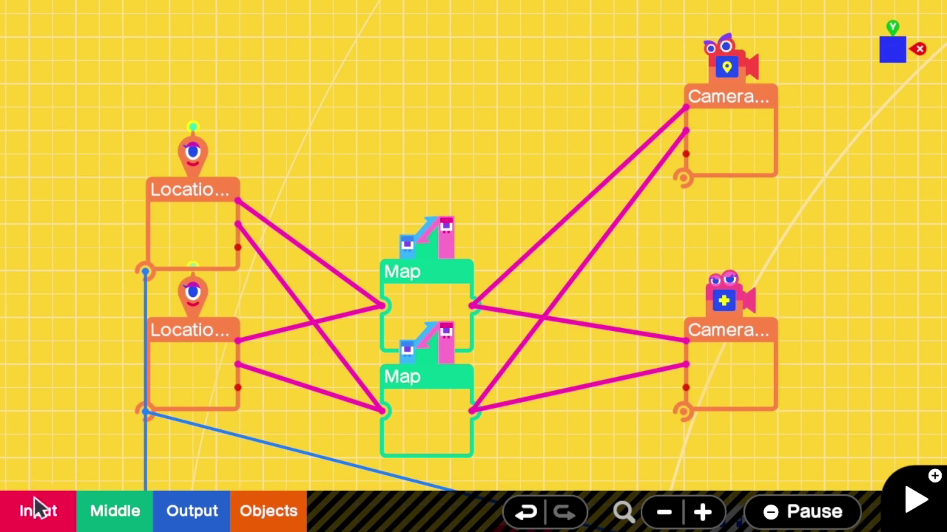
# Step: Place a Constant Nodon beside the cameras with output −10, then start a test run
pyautogui.click(38, 509)
pyautogui.click(62, 245)
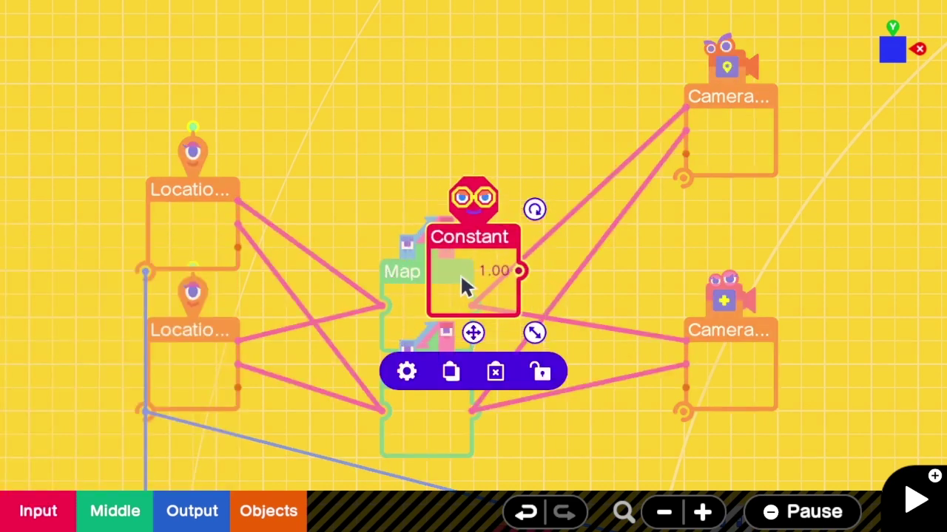
pyautogui.moveTo(460, 273); pyautogui.dragTo(589, 249)
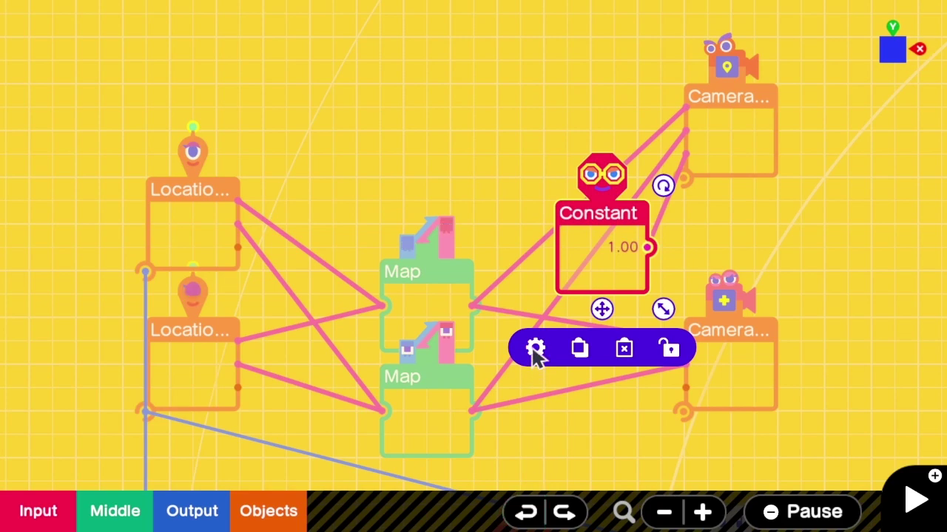
pyautogui.click(534, 349)
pyautogui.click(499, 113)
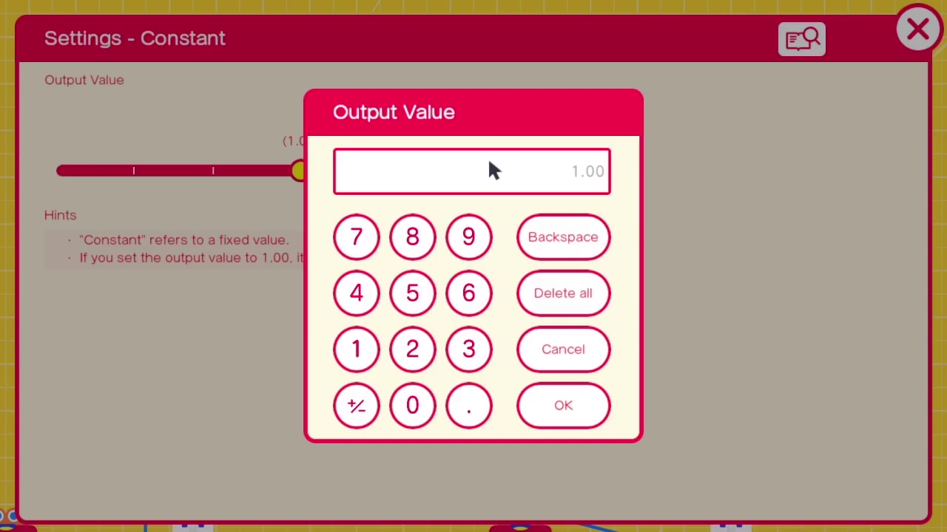
pyautogui.click(359, 349)
pyautogui.click(406, 403)
pyautogui.click(357, 405)
pyautogui.click(539, 426)
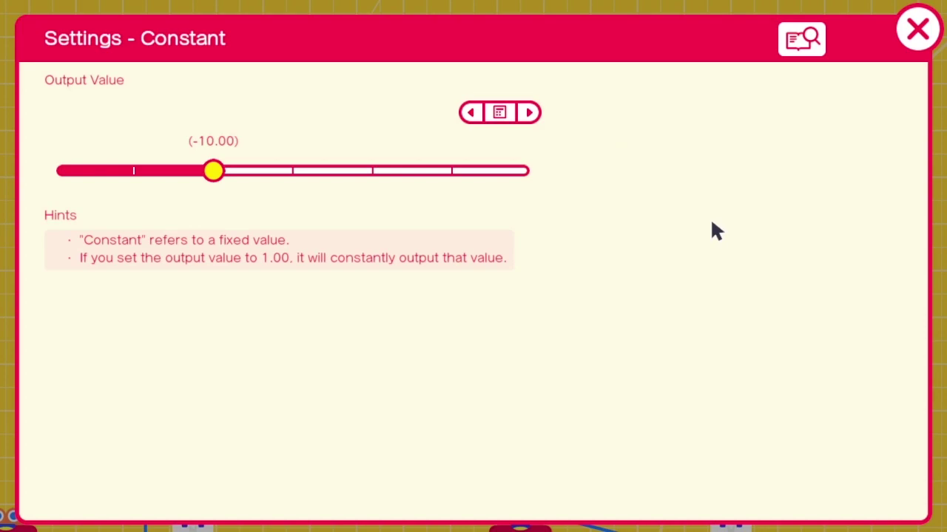
pyautogui.click(917, 29)
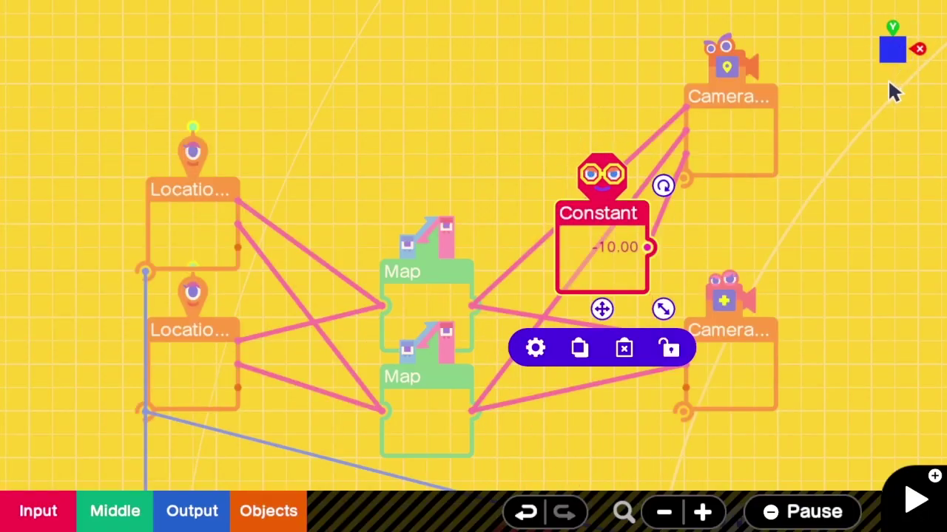
pyautogui.press('+')
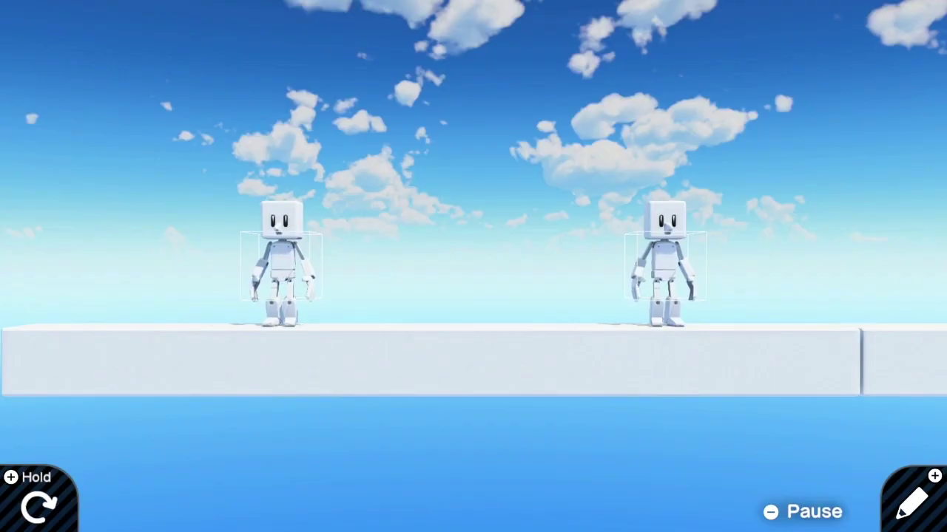
# Step: End the test run of both robots and go back to the Nodon editor
pyautogui.press('+')
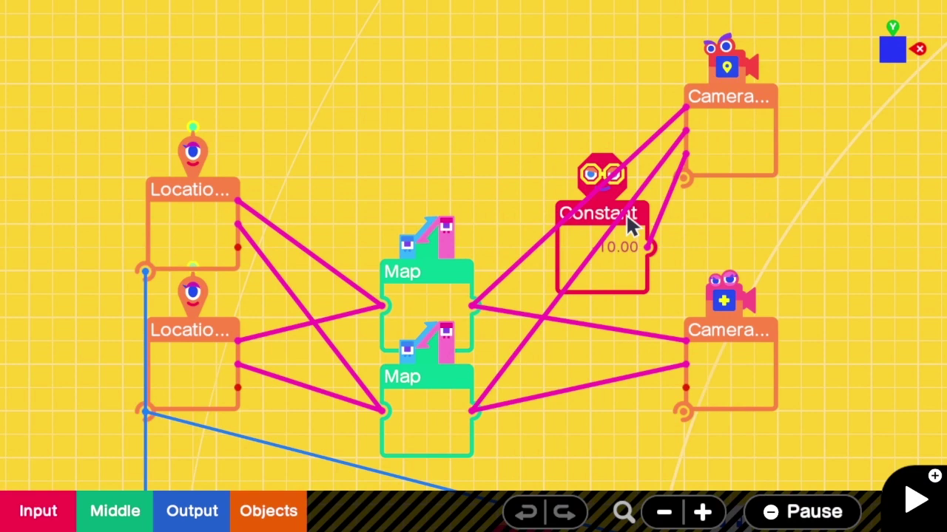
# Step: Select and deselect the Constant Nodon, zoom out, and pan the graph to free space above
pyautogui.click(619, 274)
pyautogui.click(458, 158)
pyautogui.scroll(-1, 454, 185)
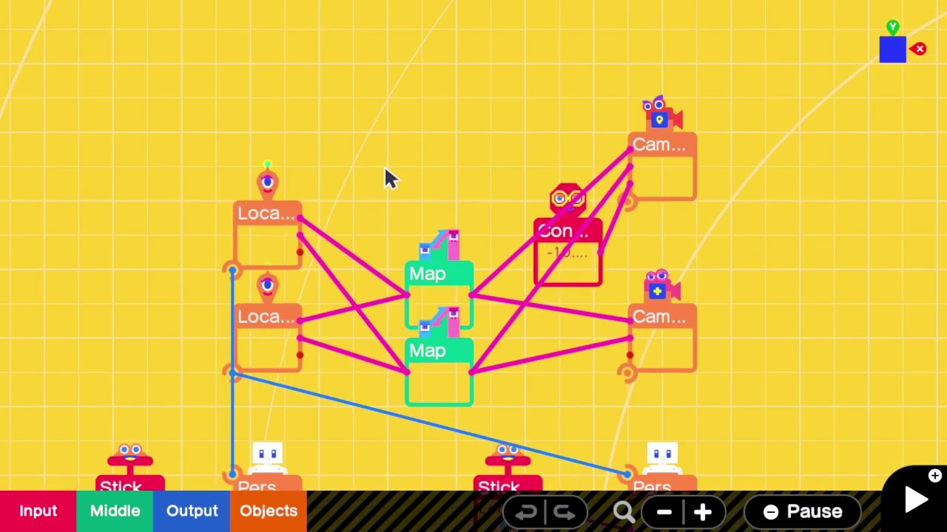
pyautogui.moveTo(393, 147); pyautogui.dragTo(372, 204)
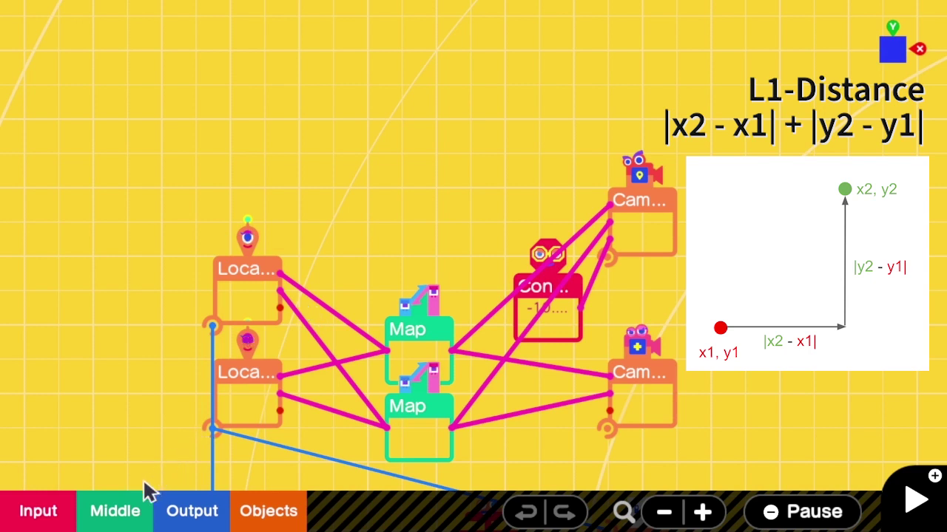
# Step: Add a subtraction Calculate Nodon above the Locations, wired to the upper and lower Location outputs
pyautogui.click(121, 521)
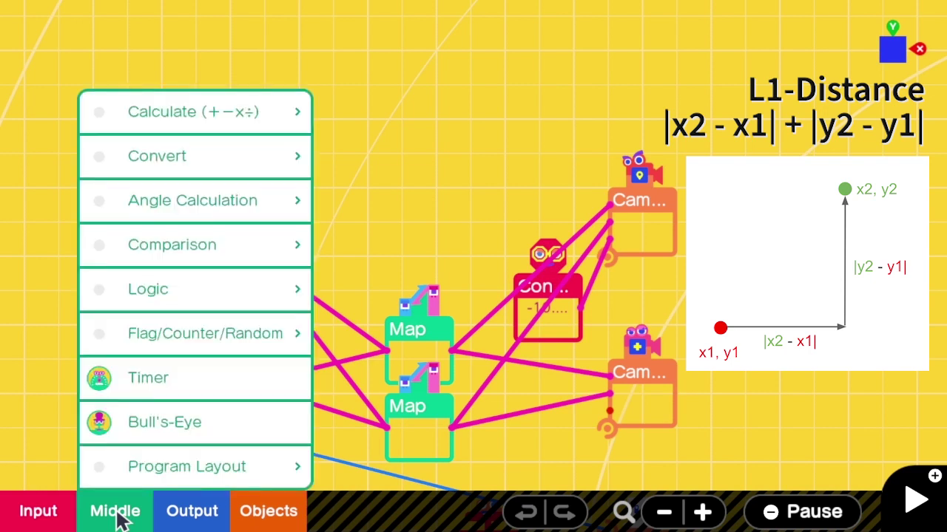
pyautogui.click(250, 127)
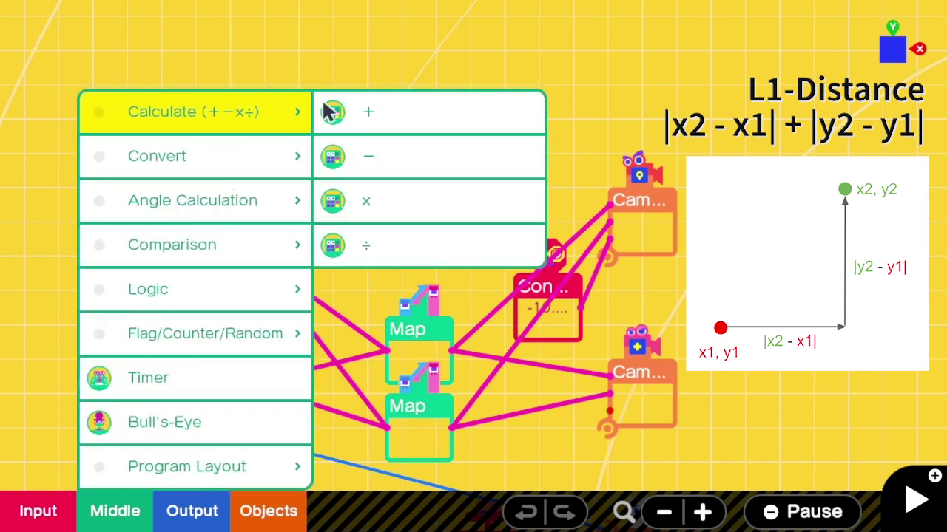
pyautogui.click(392, 155)
pyautogui.moveTo(470, 310); pyautogui.dragTo(333, 205)
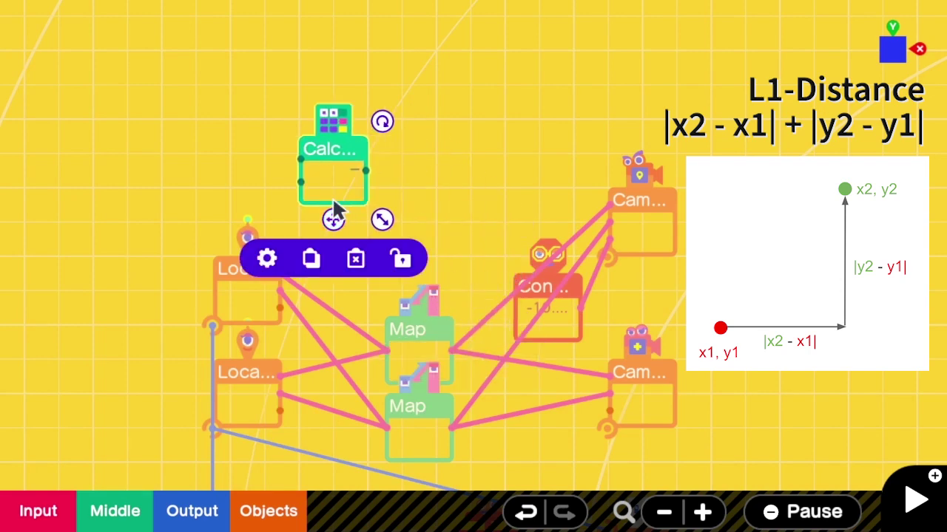
pyautogui.scroll(2, 302, 166)
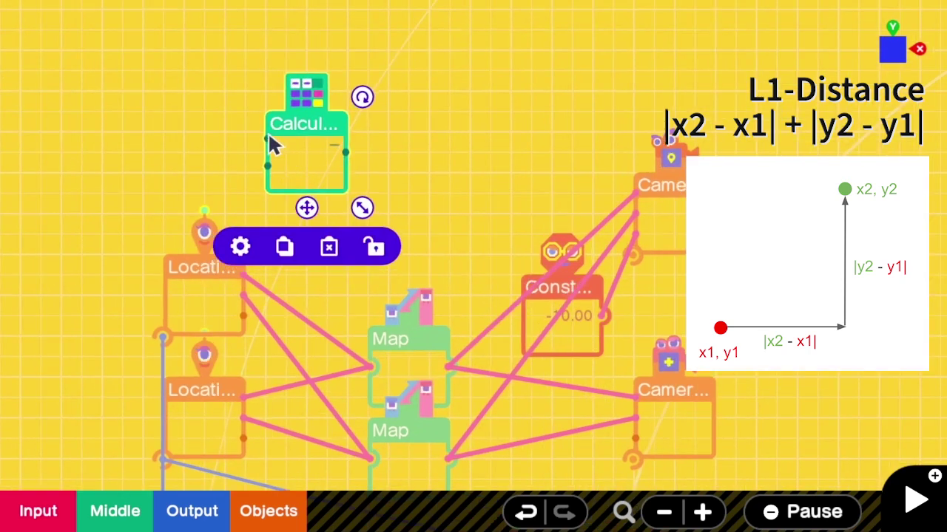
pyautogui.moveTo(267, 138); pyautogui.dragTo(246, 271)
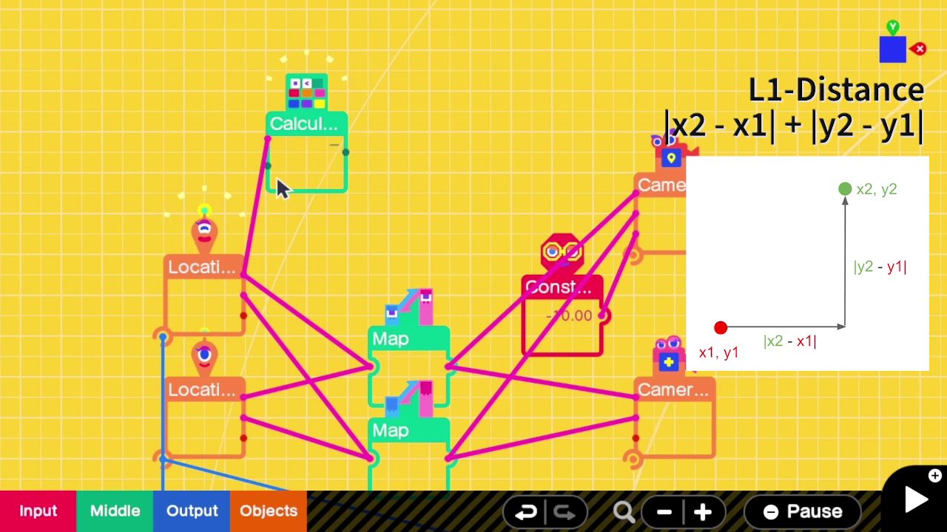
pyautogui.moveTo(268, 164); pyautogui.dragTo(244, 398)
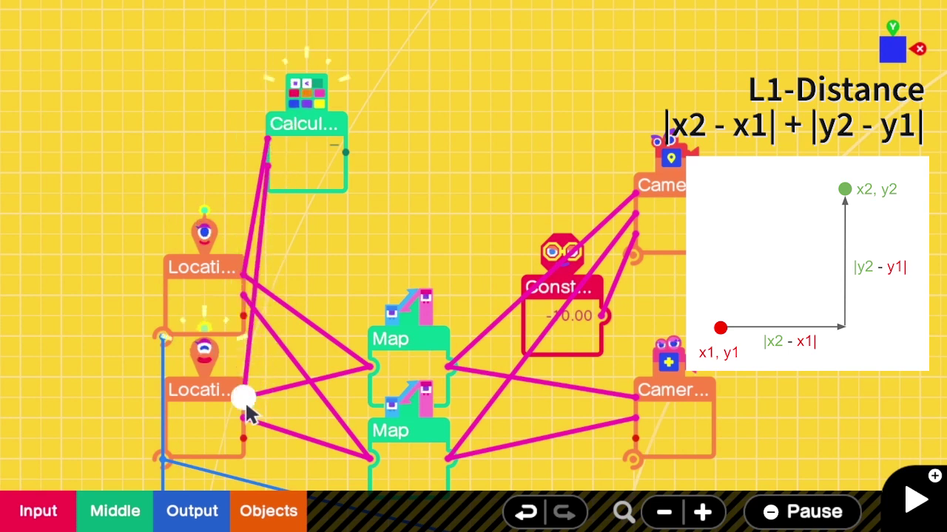
# Step: Place an Absolute Value Nodon beside the subtraction and feed the difference into it
pyautogui.click(129, 526)
pyautogui.click(199, 146)
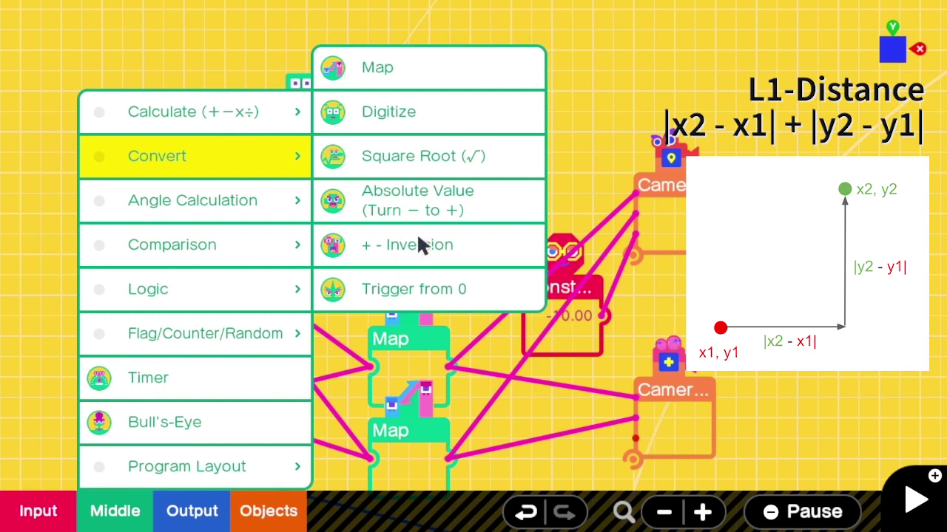
pyautogui.click(414, 200)
pyautogui.moveTo(476, 247); pyautogui.dragTo(439, 131)
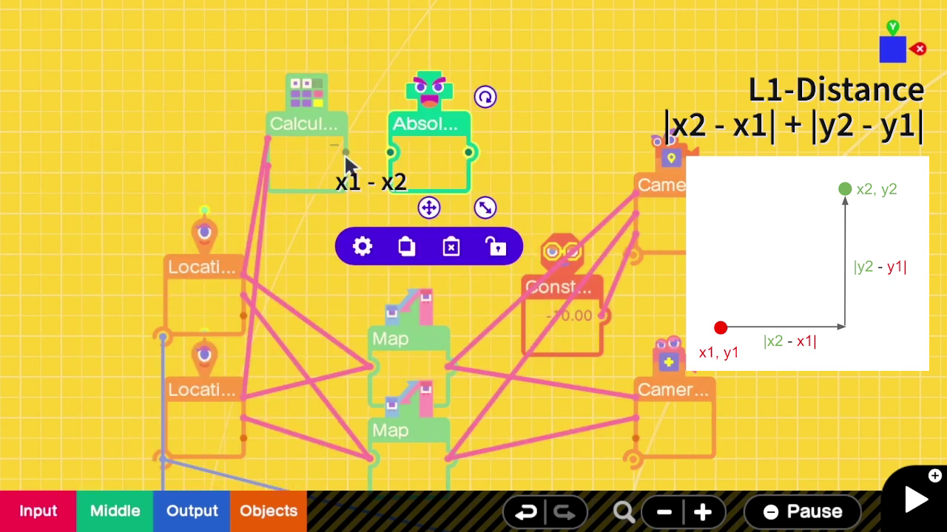
pyautogui.moveTo(345, 153); pyautogui.dragTo(389, 153)
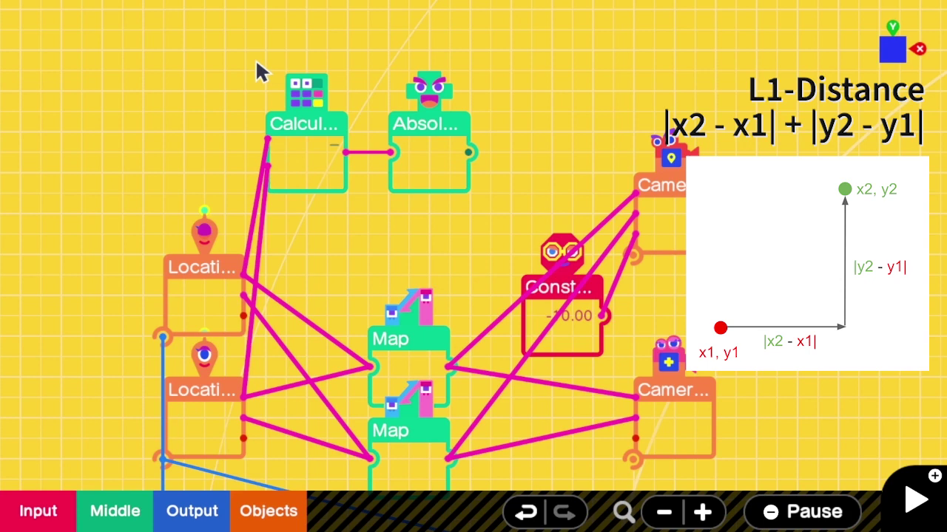
# Step: Duplicate the subtraction Calculator and Absolute Value pair and place the copy below the originals
pyautogui.moveTo(259, 71); pyautogui.dragTo(508, 224)
pyautogui.click(427, 264)
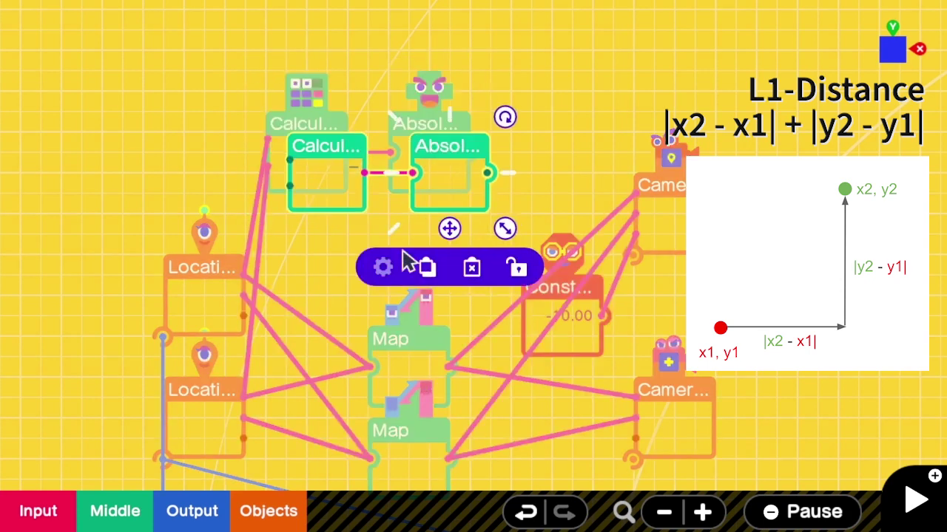
pyautogui.moveTo(450, 190); pyautogui.dragTo(432, 262)
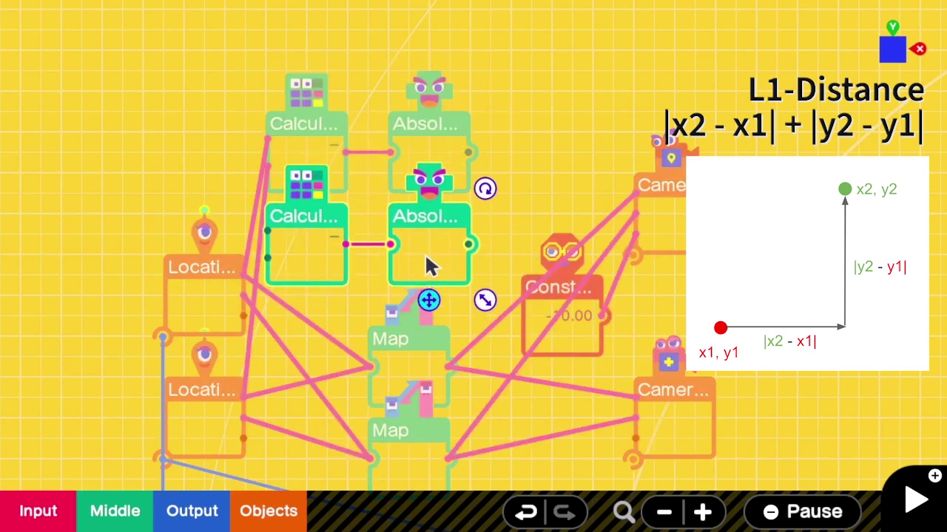
pyautogui.click(429, 266)
# Step: Wire the copied subtraction's input to a Location Nodon, then preview the game screen
pyautogui.click(226, 211)
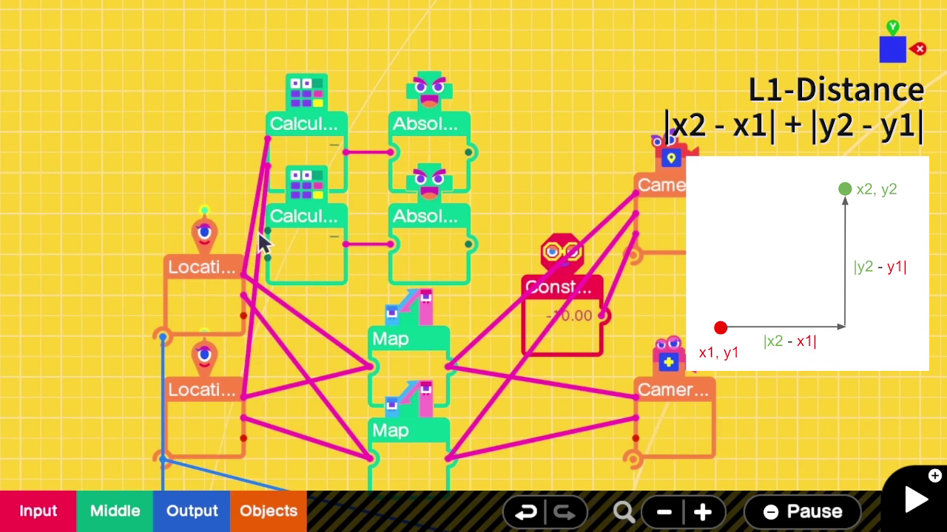
pyautogui.moveTo(261, 233); pyautogui.dragTo(251, 436)
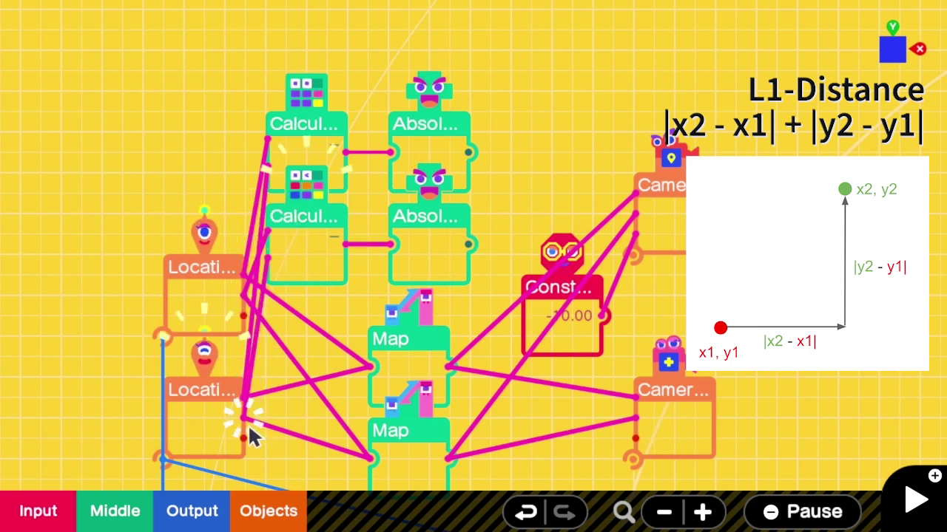
pyautogui.press('+')
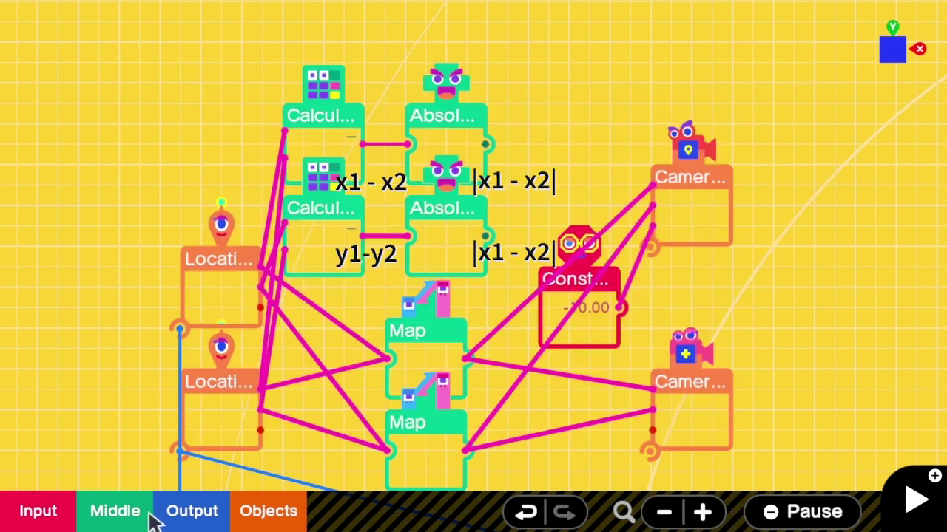
pyautogui.click(142, 521)
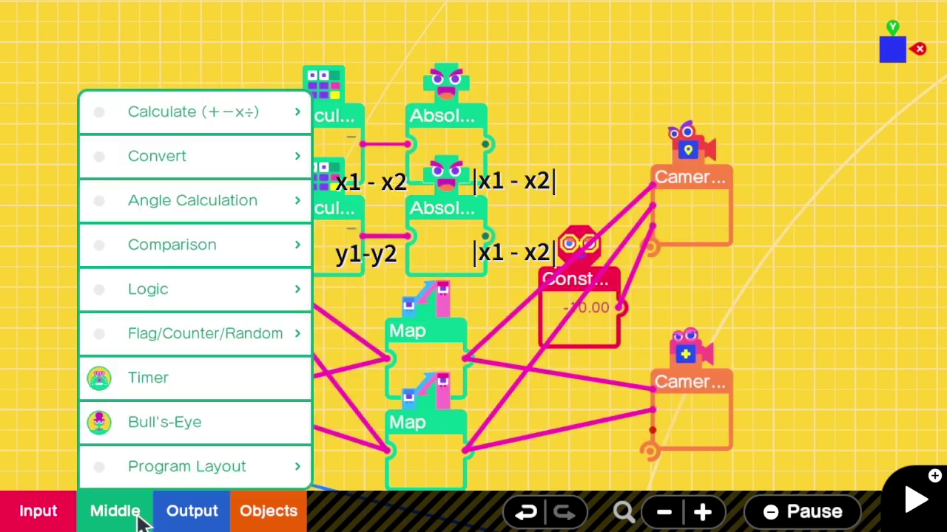
pyautogui.click(204, 157)
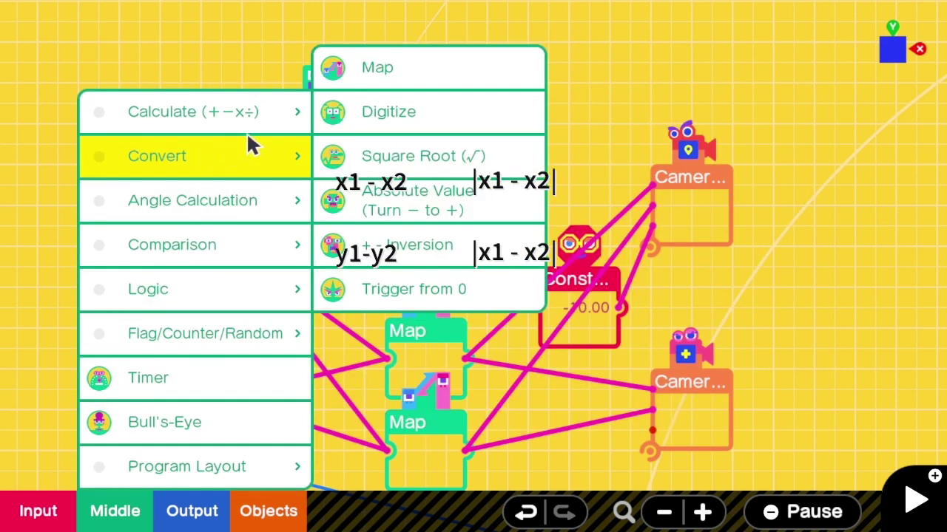
pyautogui.click(412, 252)
pyautogui.moveTo(477, 244); pyautogui.dragTo(585, 198)
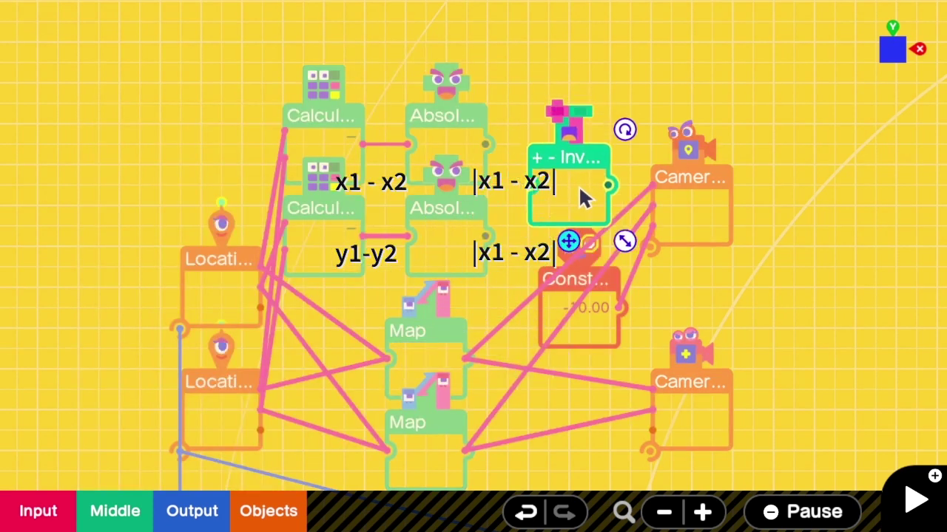
pyautogui.click(583, 196)
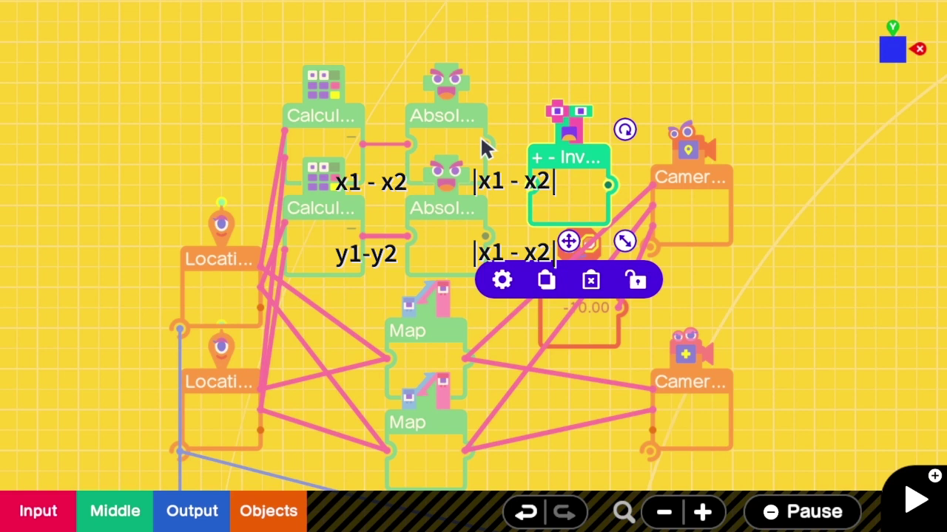
pyautogui.moveTo(484, 145)
pyautogui.mouseDown()
pyautogui.moveTo(513, 180)
pyautogui.moveTo(531, 183)
pyautogui.mouseUp()
pyautogui.moveTo(485, 237)
pyautogui.mouseDown()
pyautogui.moveTo(525, 194)
pyautogui.moveTo(538, 207)
pyautogui.mouseUp()
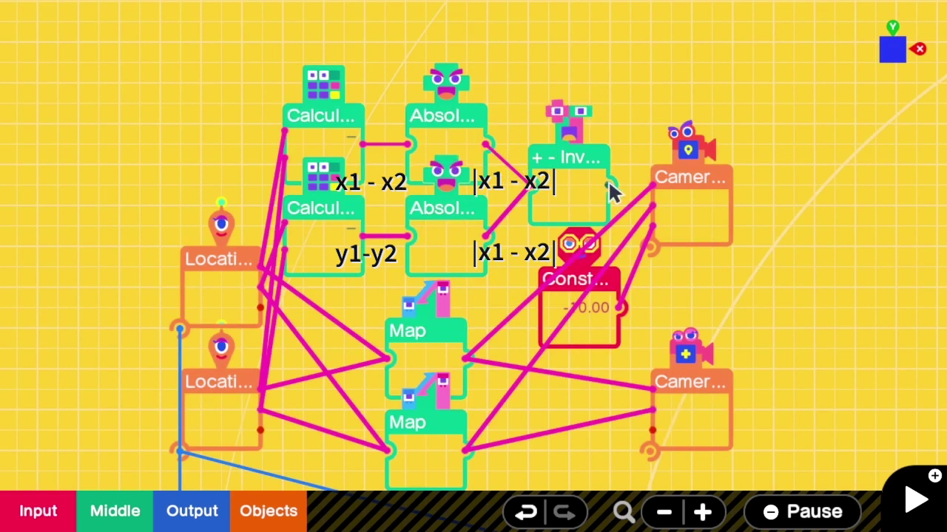
pyautogui.moveTo(608, 184); pyautogui.dragTo(650, 236)
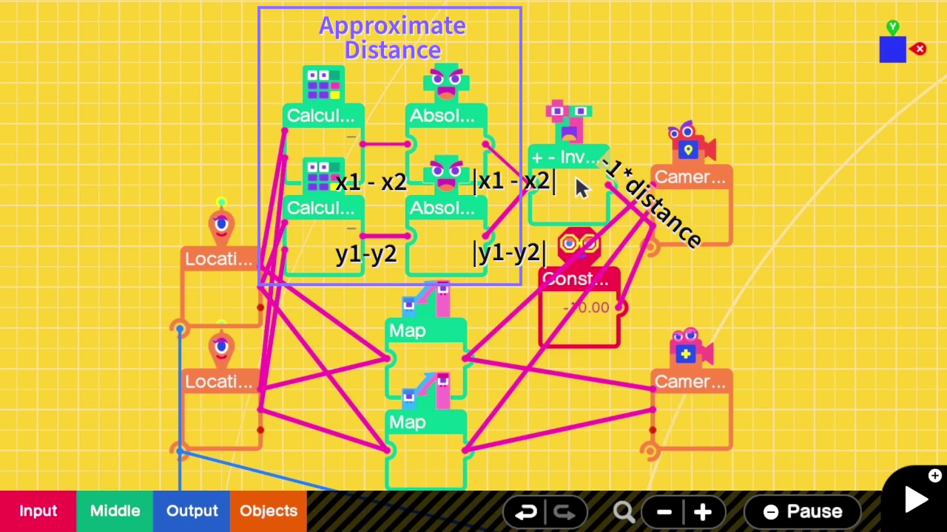
pyautogui.press('+')
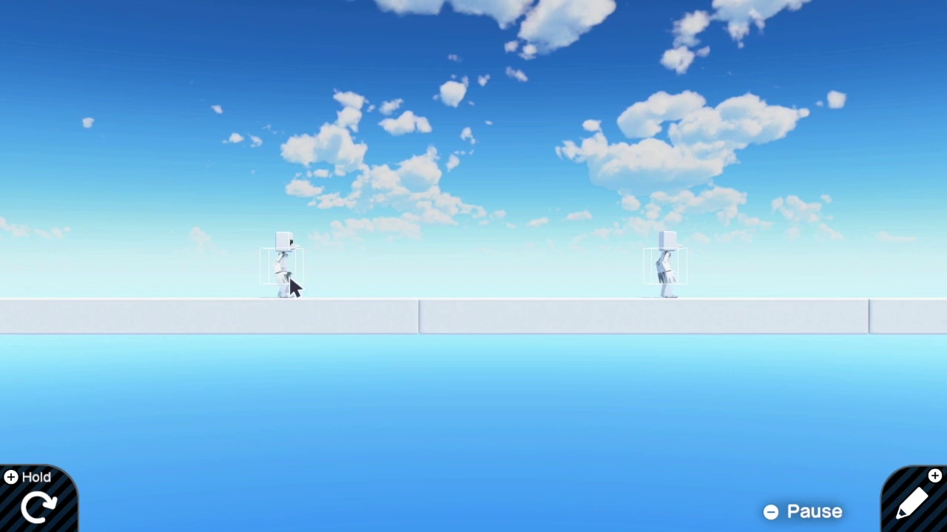
pyautogui.press('+')
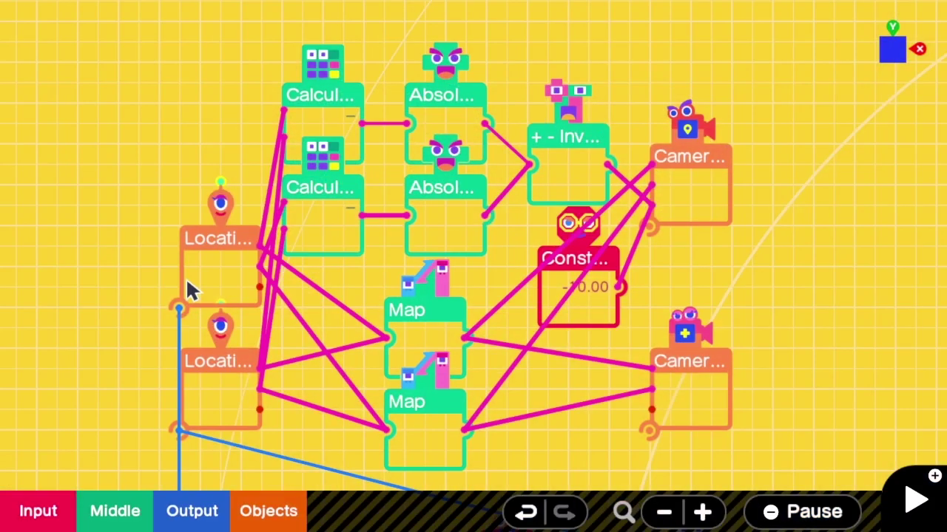
# Step: Turn off Visible on the upper Location sensor so it is hidden during play
pyautogui.click(208, 267)
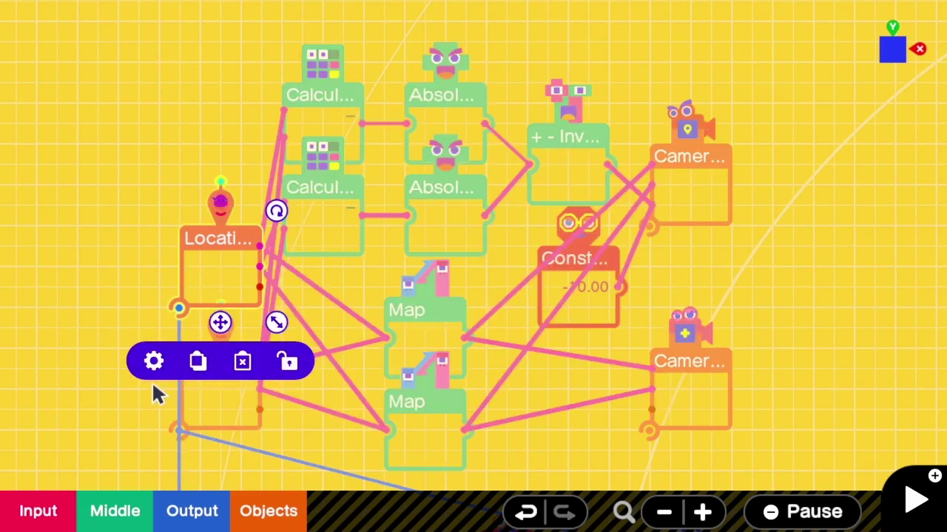
pyautogui.click(150, 362)
pyautogui.click(126, 189)
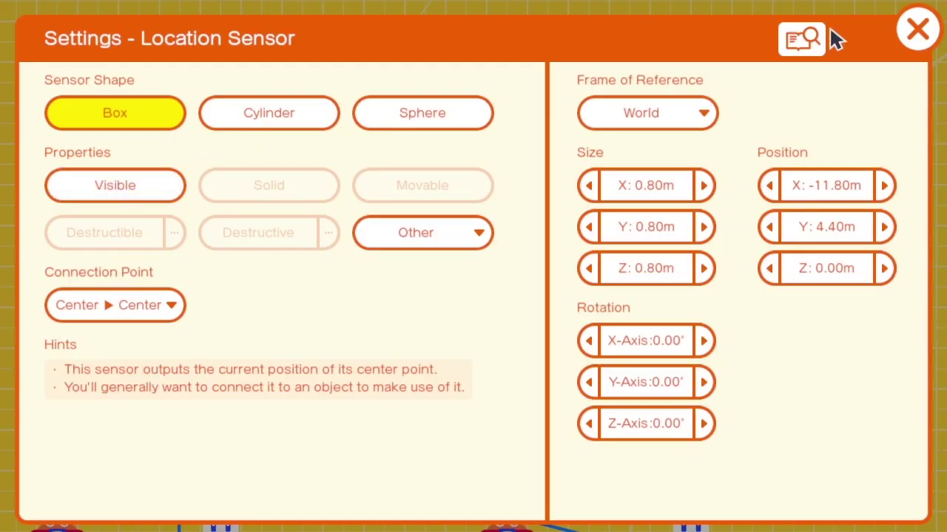
pyautogui.click(925, 28)
# Step: Turn off Visible on the lower Location sensor as well
pyautogui.click(194, 420)
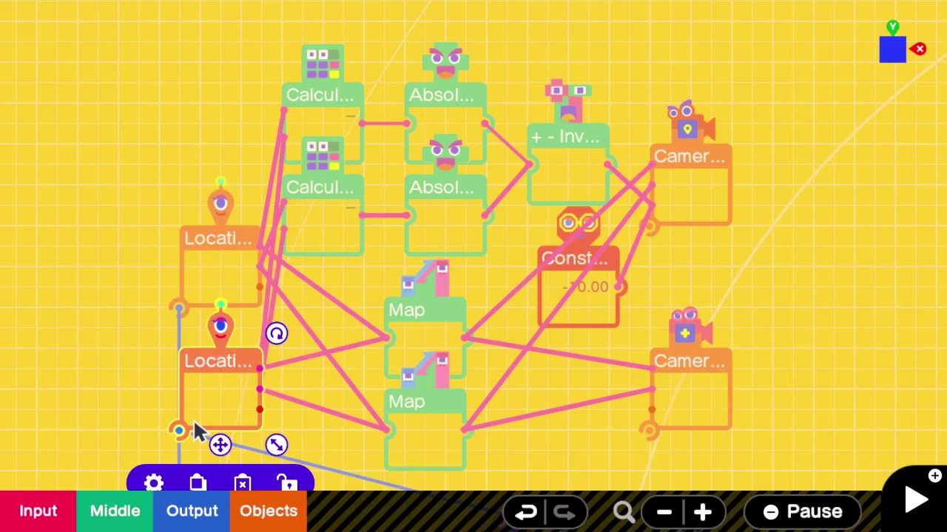
pyautogui.click(153, 481)
pyautogui.click(144, 174)
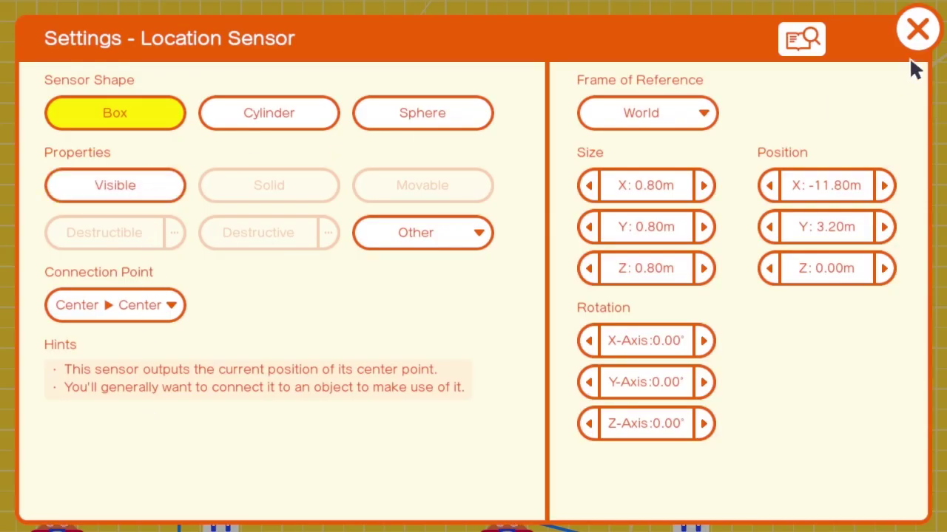
pyautogui.click(917, 31)
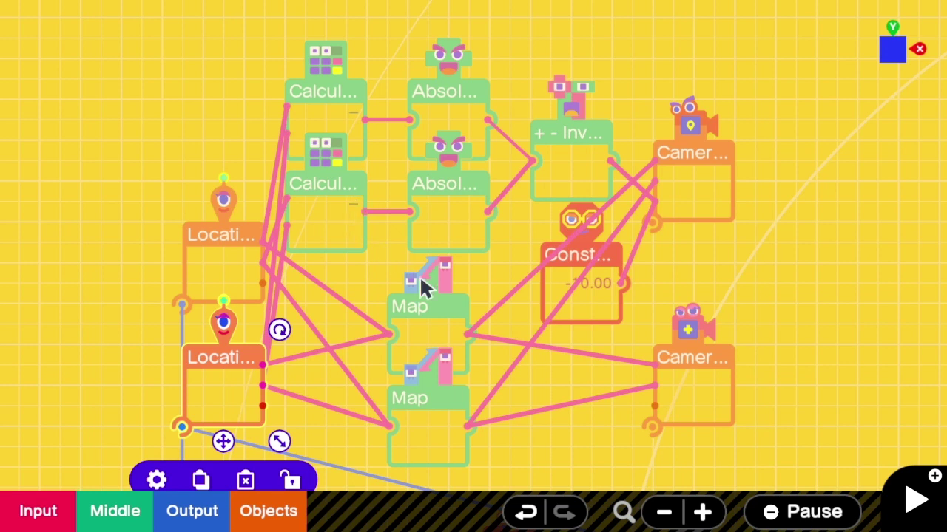
# Step: Place a 1.00 Constant Nodon below the graph, wired into both Camera nodes' Z inputs
pyautogui.click(15, 510)
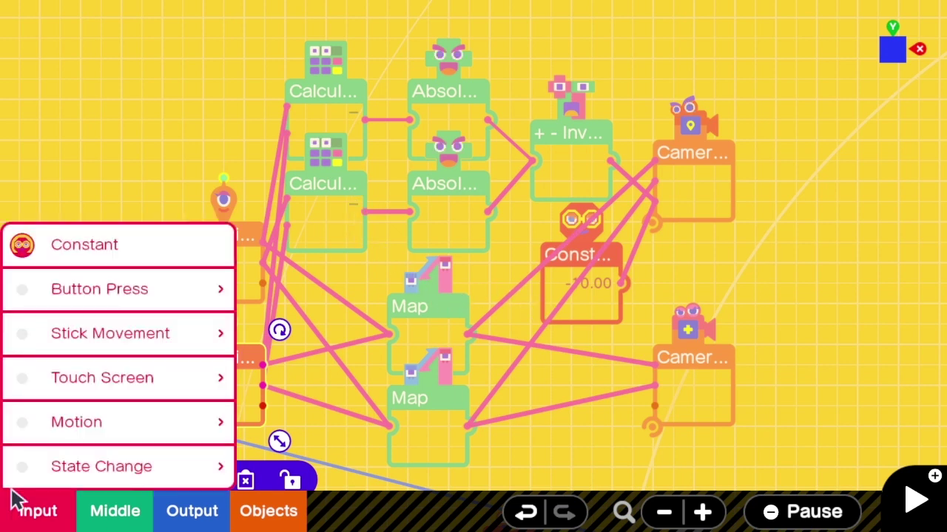
pyautogui.click(110, 245)
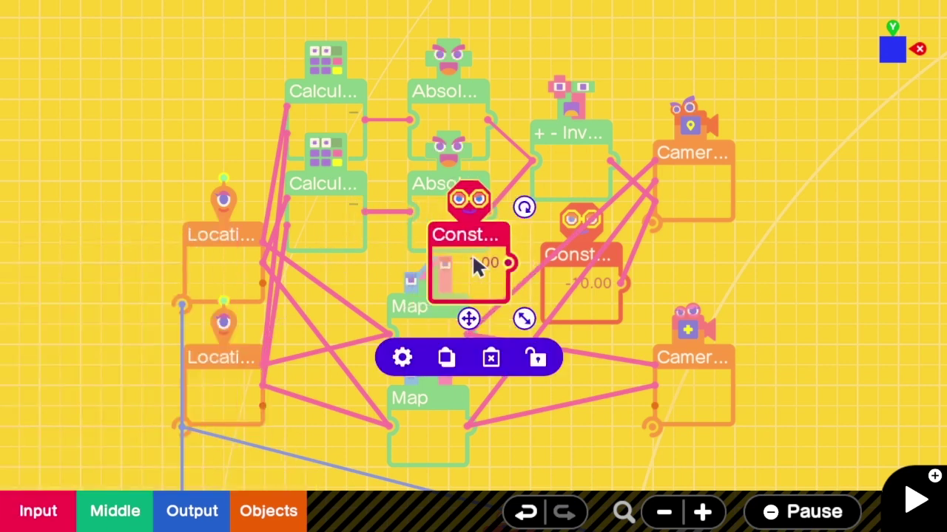
pyautogui.moveTo(480, 261)
pyautogui.mouseDown()
pyautogui.moveTo(581, 473)
pyautogui.moveTo(598, 469)
pyautogui.mouseUp()
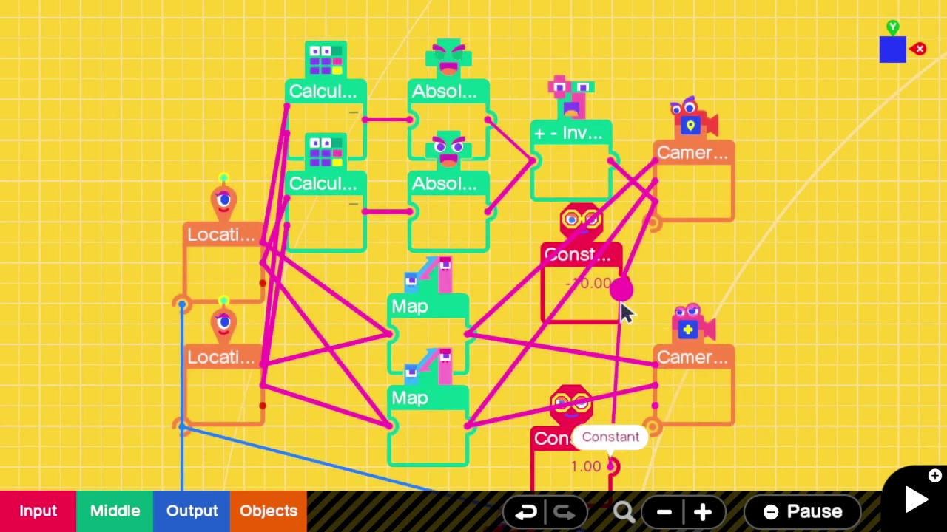
pyautogui.moveTo(610, 470); pyautogui.dragTo(651, 181)
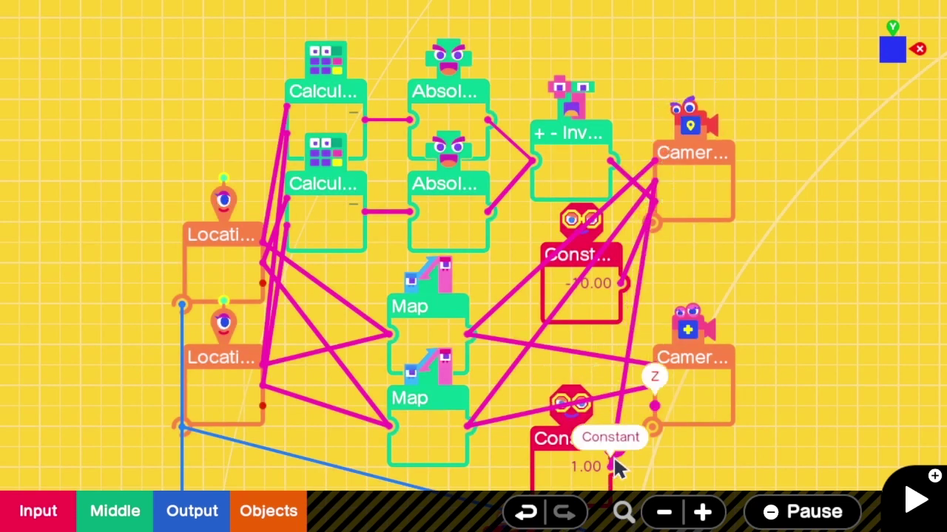
pyautogui.moveTo(614, 465); pyautogui.dragTo(665, 391)
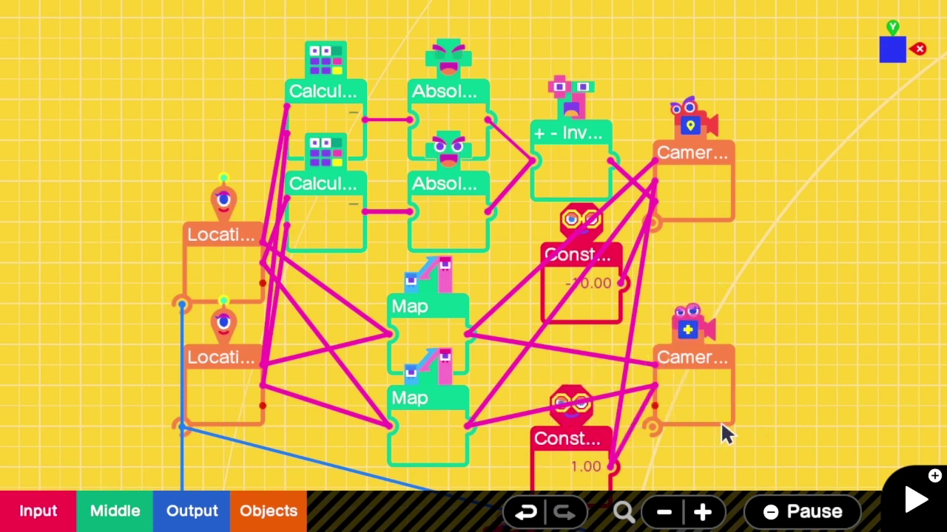
# Step: Test-run the game, running the right robot rightward and jumping onto the raised step
pyautogui.press('+')
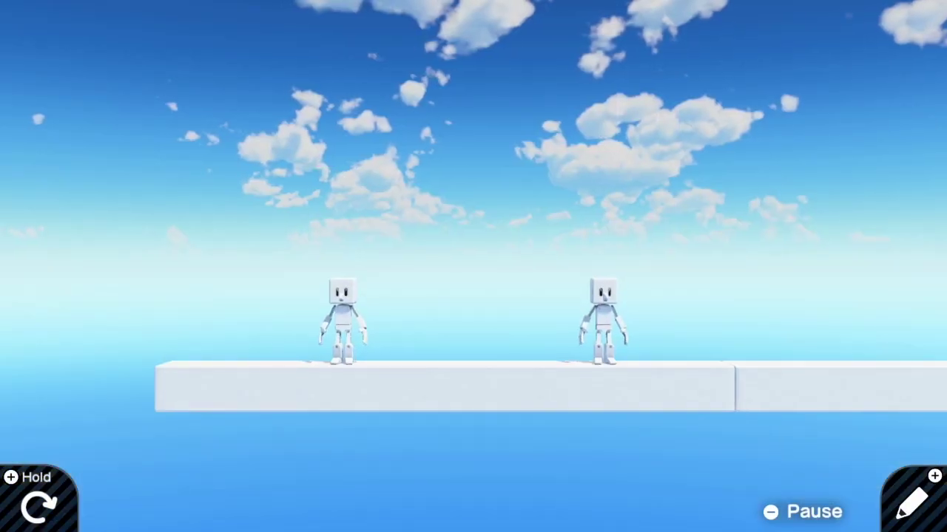
pyautogui.press('Right')
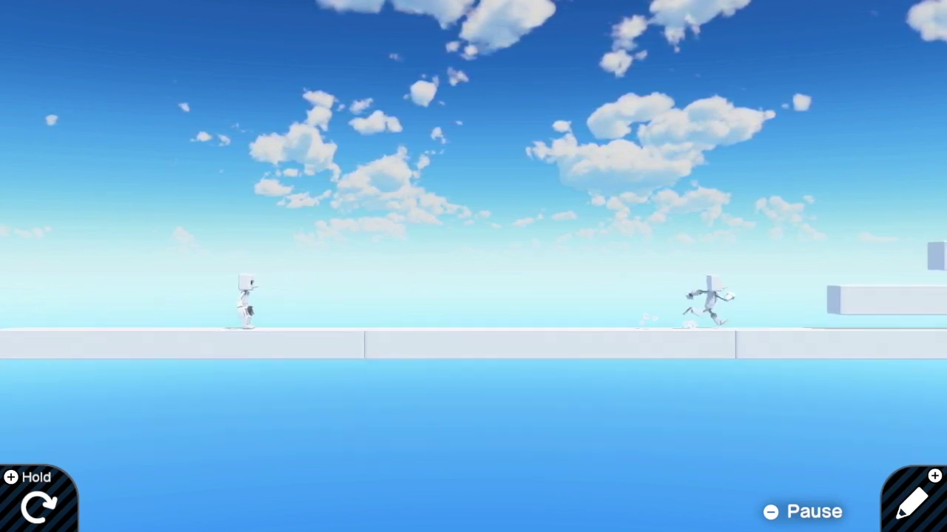
pyautogui.press('space')
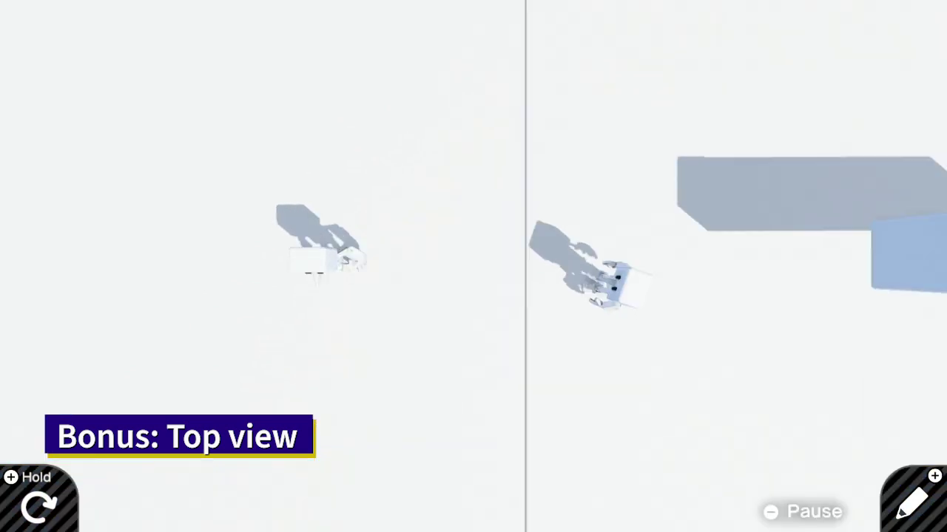
# Step: Back in the node program, inspect the lower and upper Camera nodes
pyautogui.press('+')
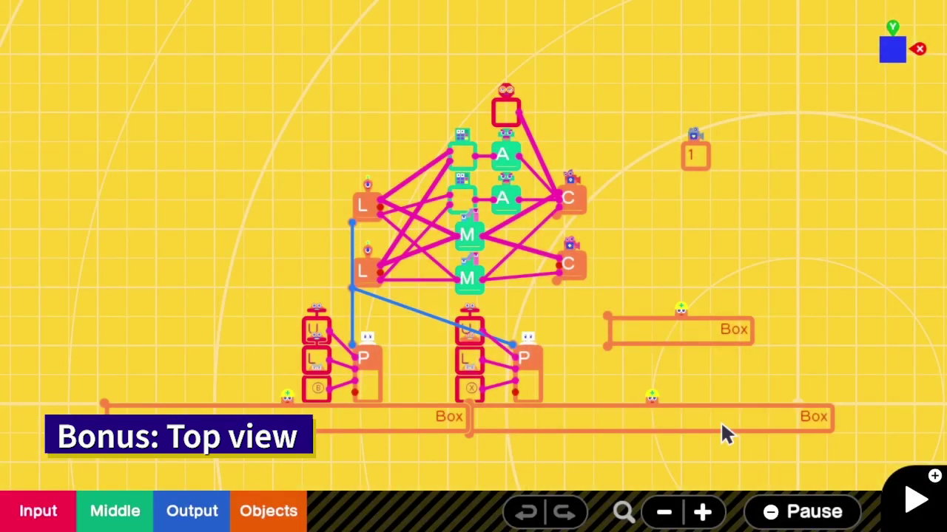
pyautogui.scroll(5, 724, 432)
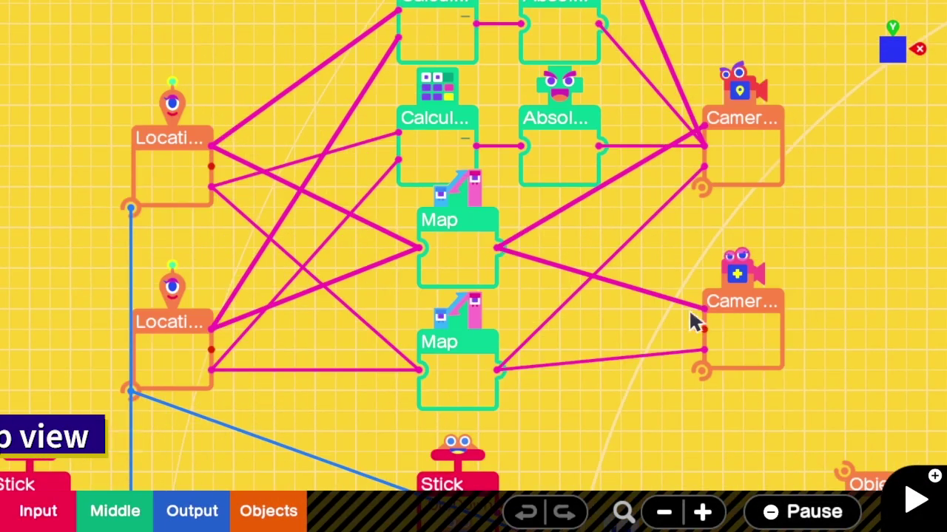
pyautogui.click(765, 331)
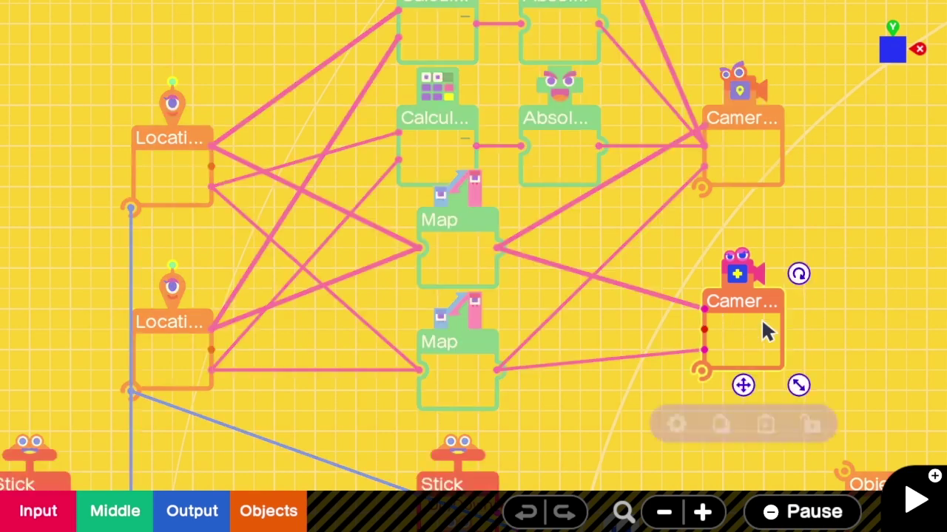
pyautogui.scroll(2, 765, 330)
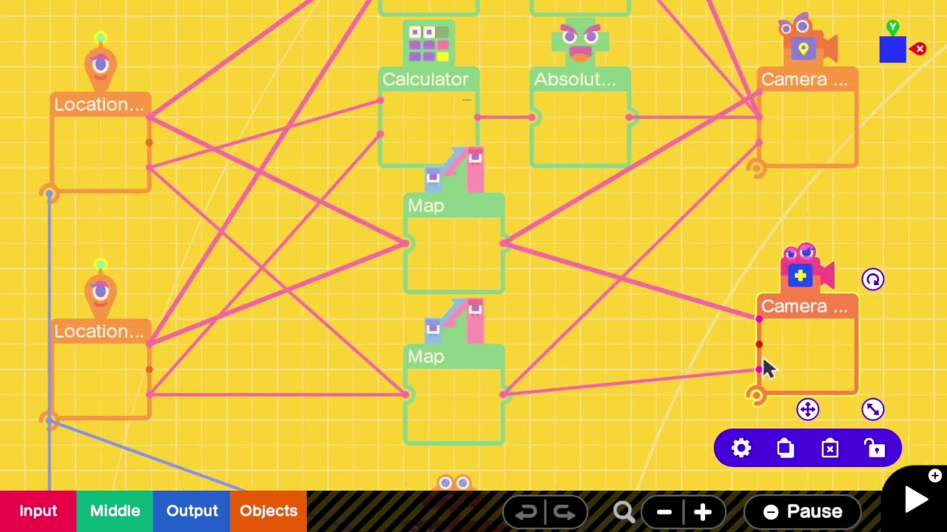
pyautogui.moveTo(750, 211); pyautogui.dragTo(757, 285)
pyautogui.click(800, 207)
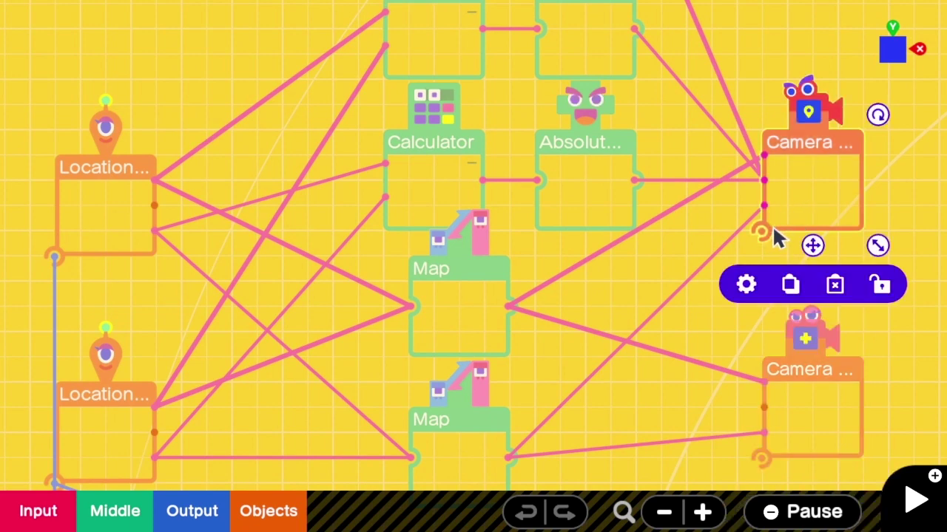
# Step: Inspect the 2.00 Constant feeding the camera, then view the Map node area
pyautogui.moveTo(776, 237)
pyautogui.mouseDown()
pyautogui.moveTo(764, 258)
pyautogui.moveTo(757, 433)
pyautogui.mouseUp()
pyautogui.click(585, 162)
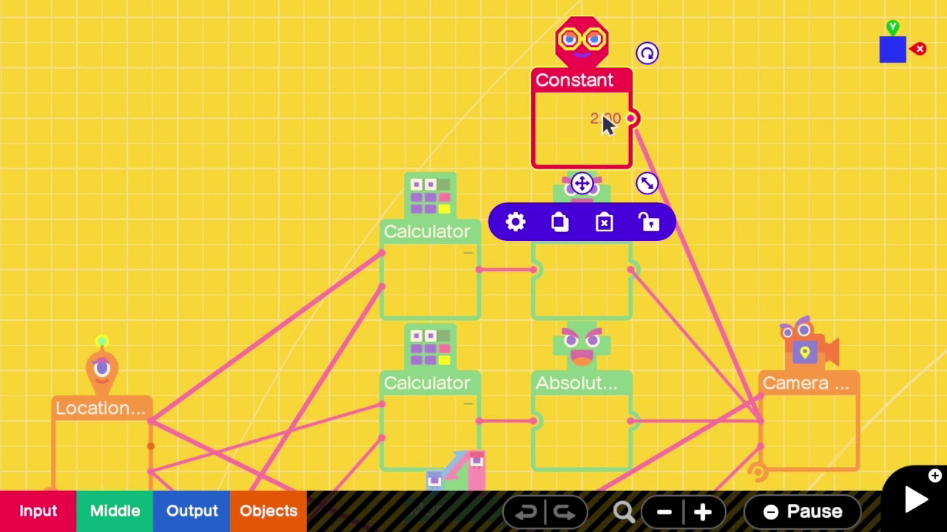
pyautogui.moveTo(615, 341); pyautogui.dragTo(612, 215)
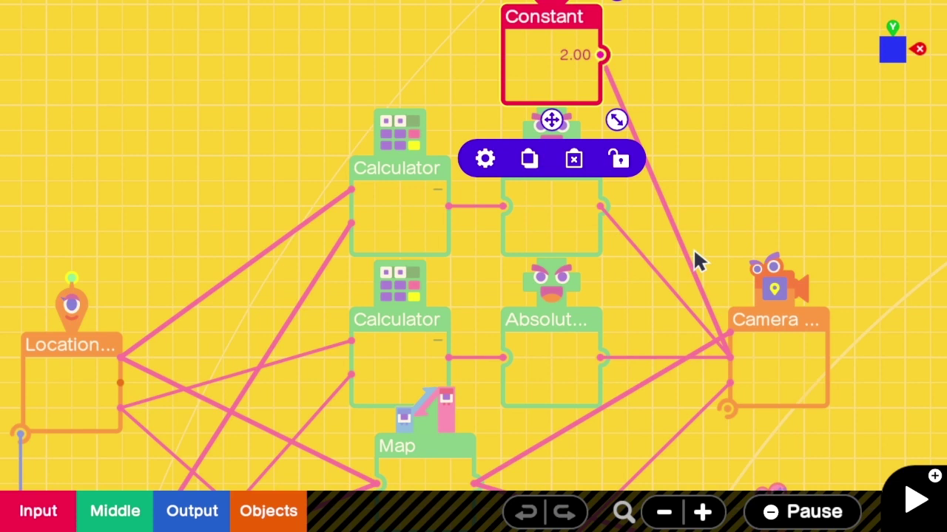
pyautogui.scroll(-3, 693, 247)
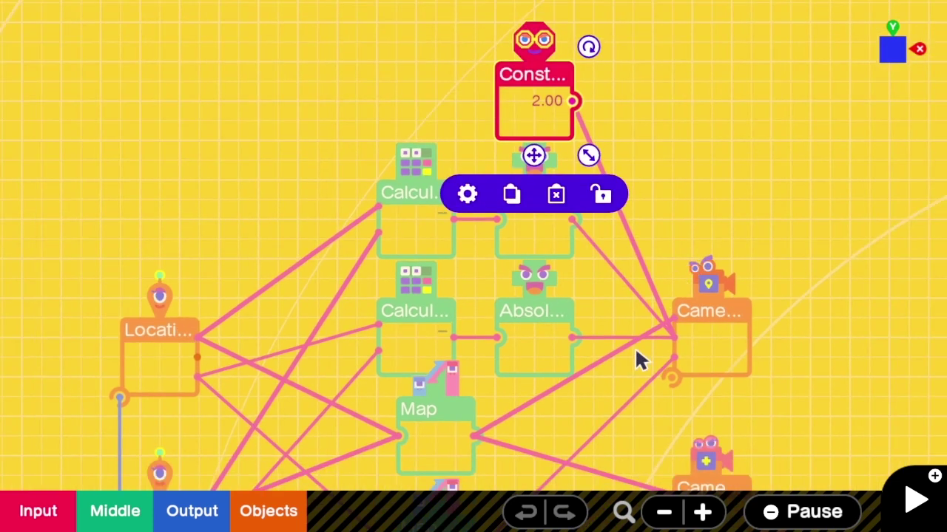
pyautogui.moveTo(573, 328); pyautogui.dragTo(564, 256)
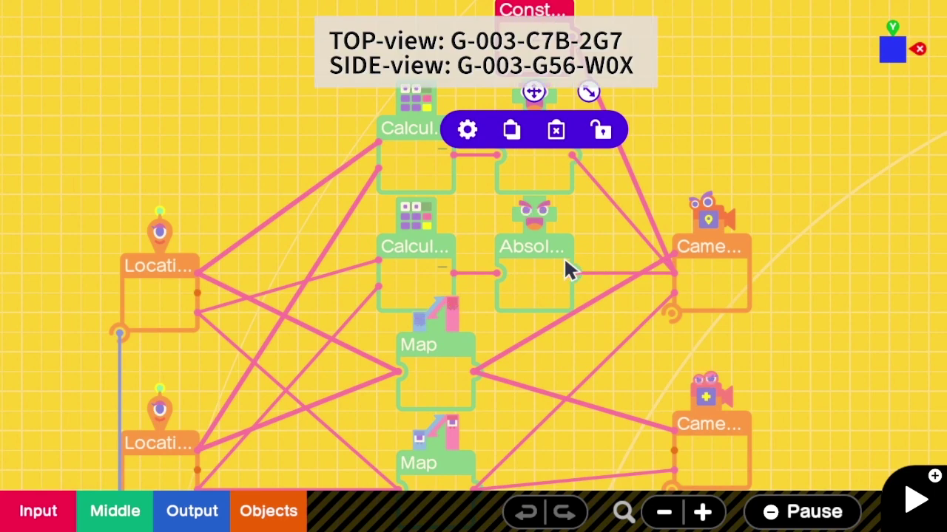
pyautogui.scroll(-3, 564, 260)
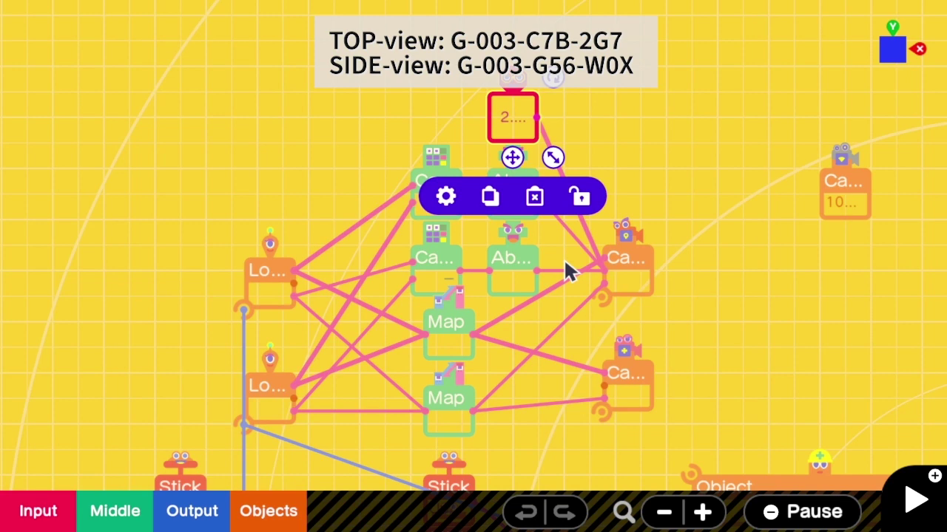